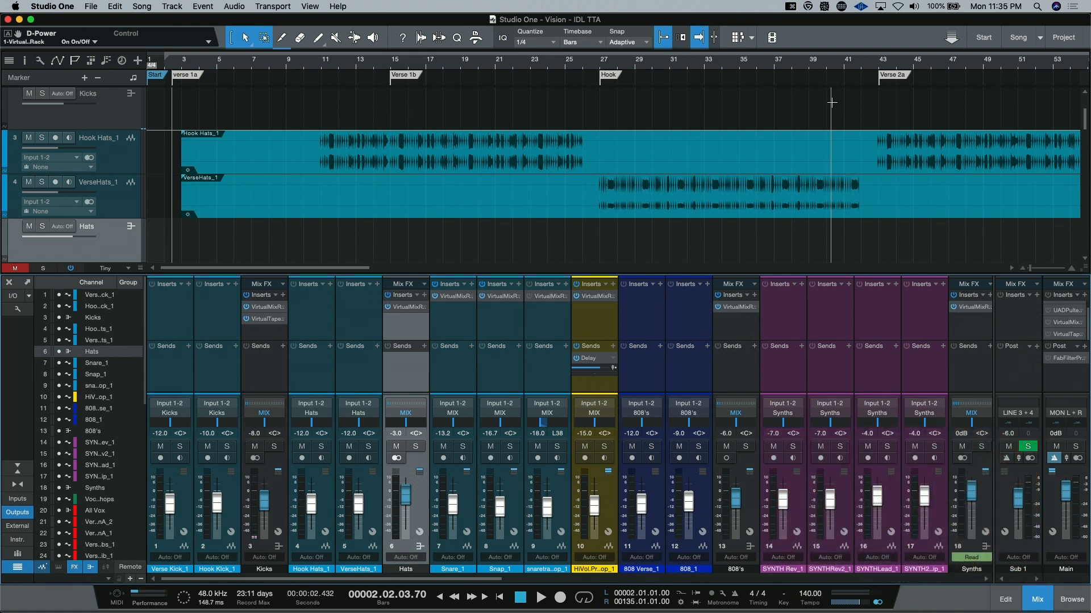
- Play the song from the beginning and look over the drum, 808, synth and vocal tracks, stopping playback at the end
{"action": "key", "text": "space"}
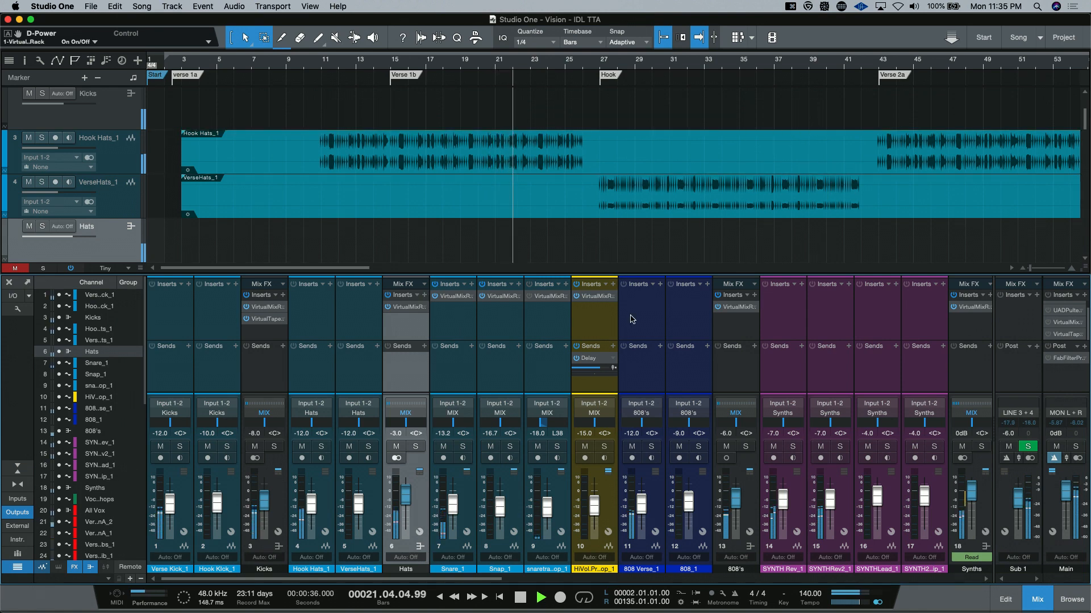
{"action": "scroll", "coordinate": [697, 234], "scroll_direction": "up", "scroll_amount": 4}
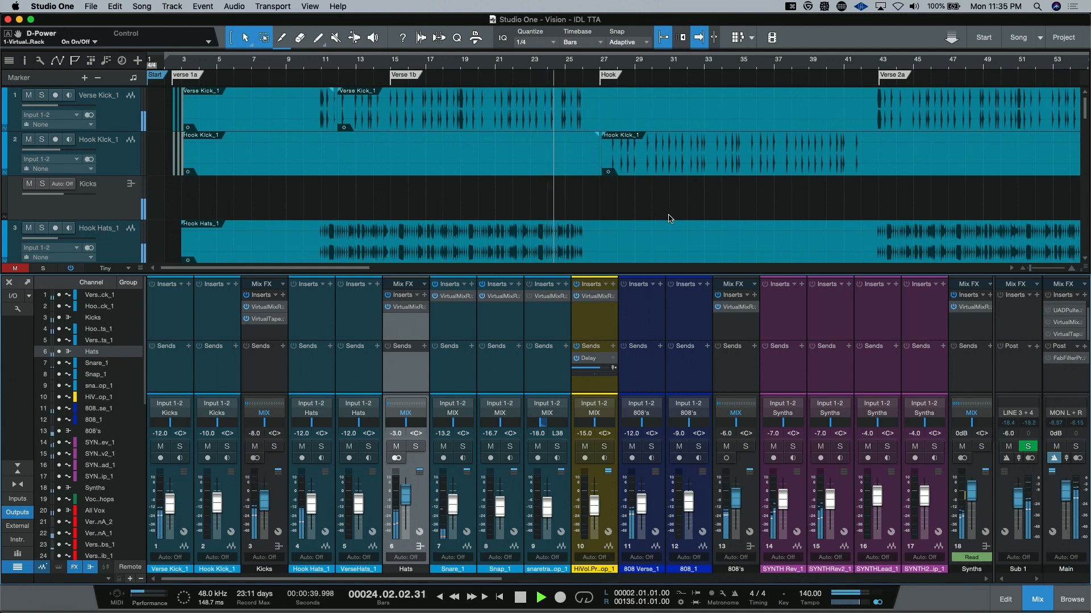
{"action": "scroll", "coordinate": [665, 216], "scroll_direction": "down", "scroll_amount": 5}
{"action": "scroll", "coordinate": [673, 217], "scroll_direction": "down", "scroll_amount": 5}
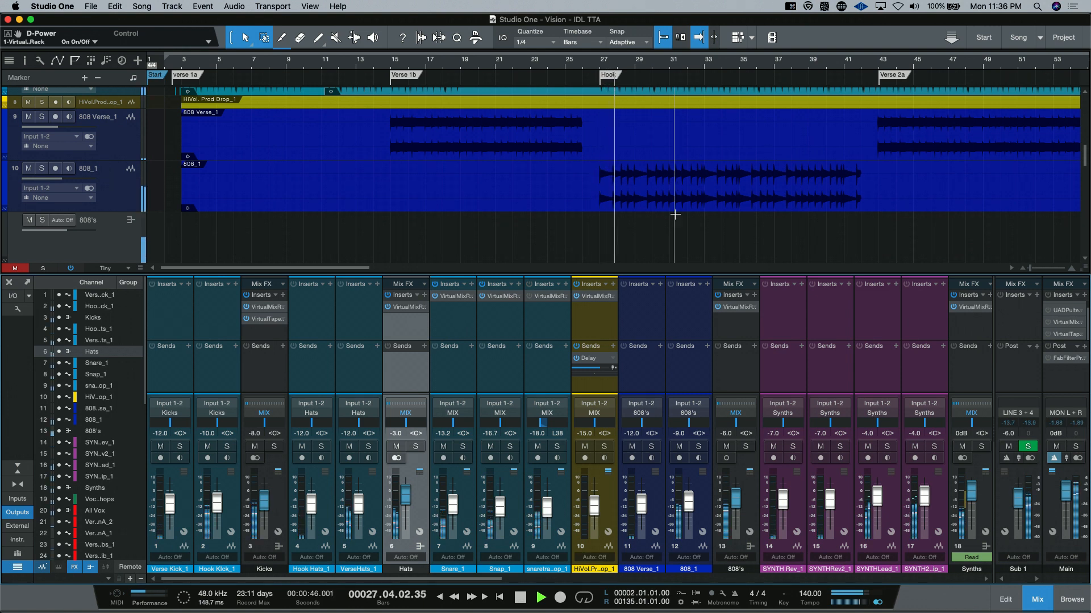
{"action": "scroll", "coordinate": [661, 212], "scroll_direction": "up", "scroll_amount": 1}
{"action": "scroll", "coordinate": [662, 212], "scroll_direction": "up", "scroll_amount": 3}
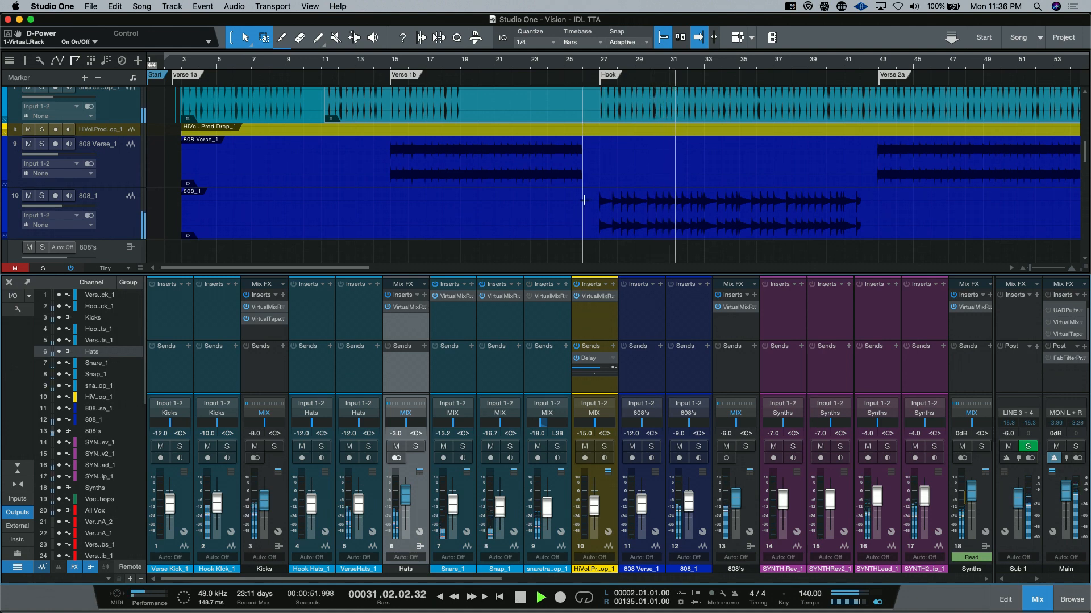
{"action": "scroll", "coordinate": [584, 200], "scroll_direction": "up", "scroll_amount": 1}
{"action": "scroll", "coordinate": [584, 200], "scroll_direction": "up", "scroll_amount": 1}
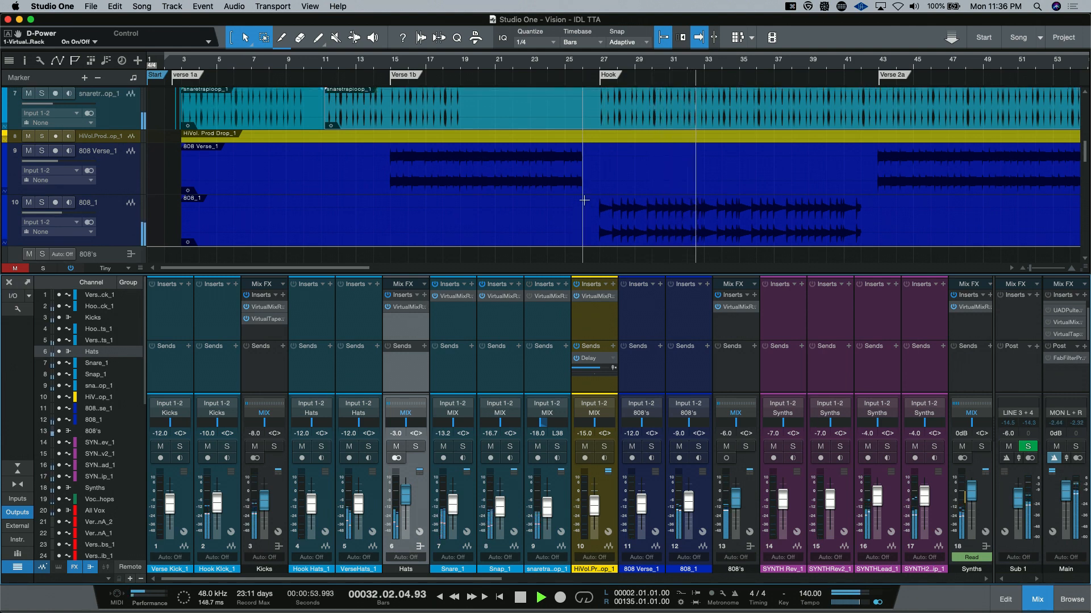
{"action": "scroll", "coordinate": [584, 200], "scroll_direction": "up", "scroll_amount": 1}
{"action": "scroll", "coordinate": [584, 200], "scroll_direction": "up", "scroll_amount": 2}
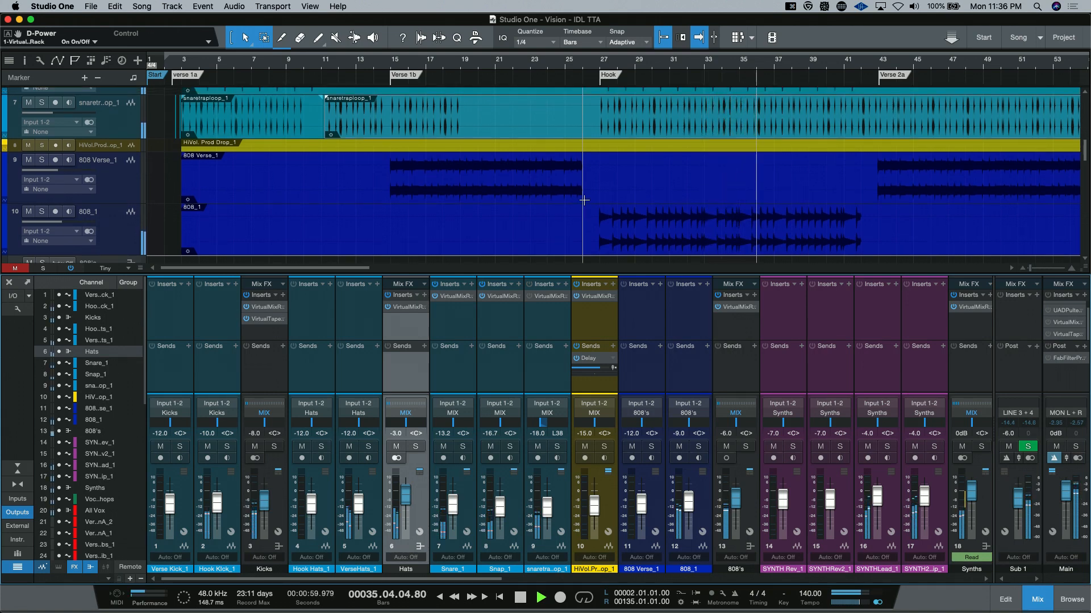
{"action": "scroll", "coordinate": [584, 200], "scroll_direction": "down", "scroll_amount": 10}
{"action": "scroll", "coordinate": [584, 200], "scroll_direction": "down", "scroll_amount": 3}
{"action": "scroll", "coordinate": [584, 200], "scroll_direction": "down", "scroll_amount": 4}
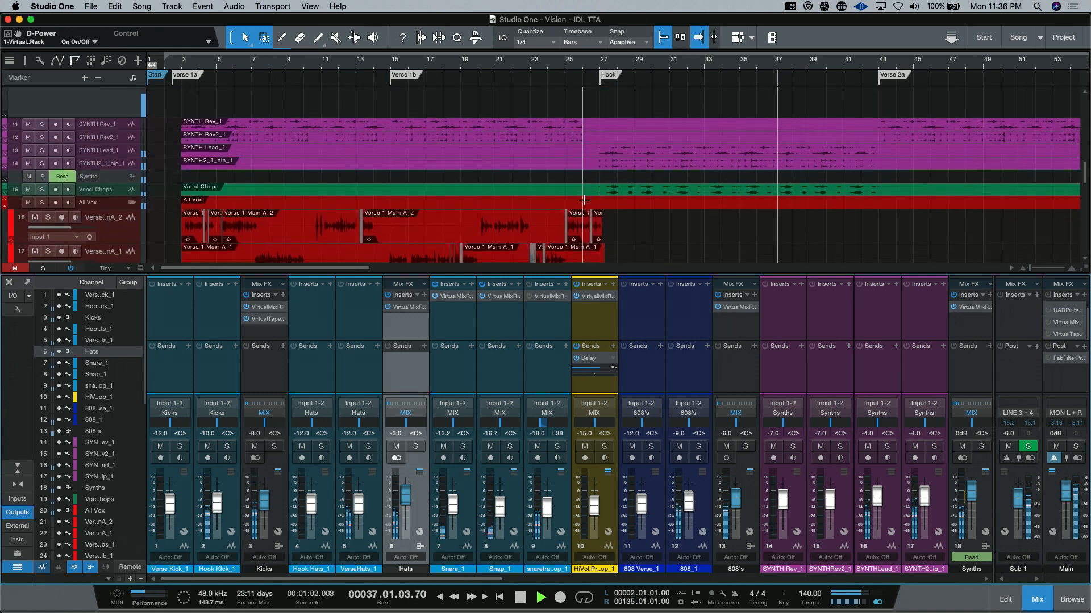
{"action": "scroll", "coordinate": [584, 200], "scroll_direction": "down", "scroll_amount": 2}
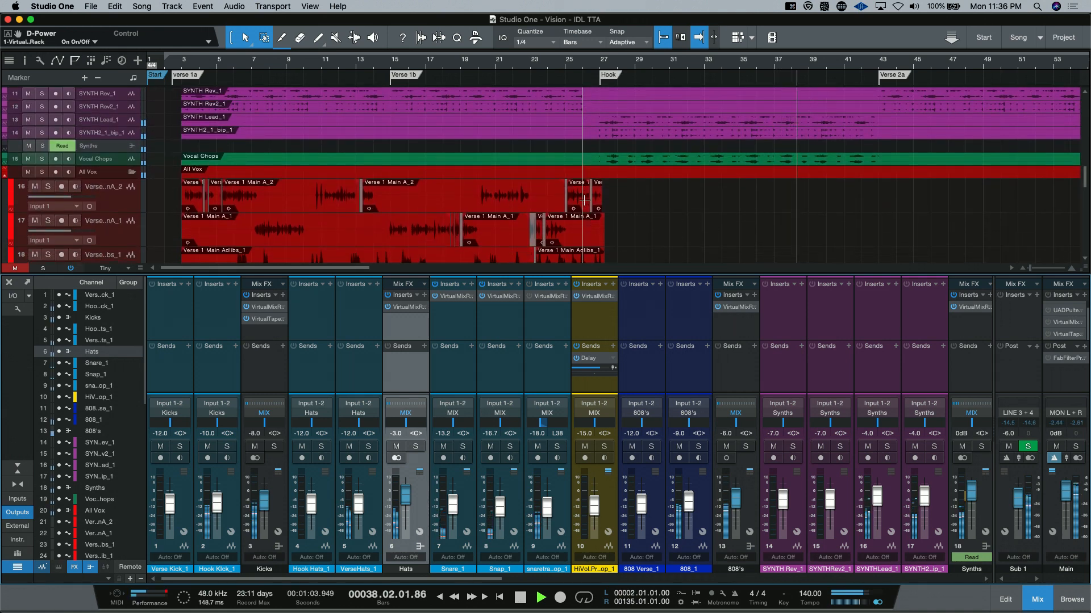
{"action": "scroll", "coordinate": [584, 200], "scroll_direction": "up", "scroll_amount": 20}
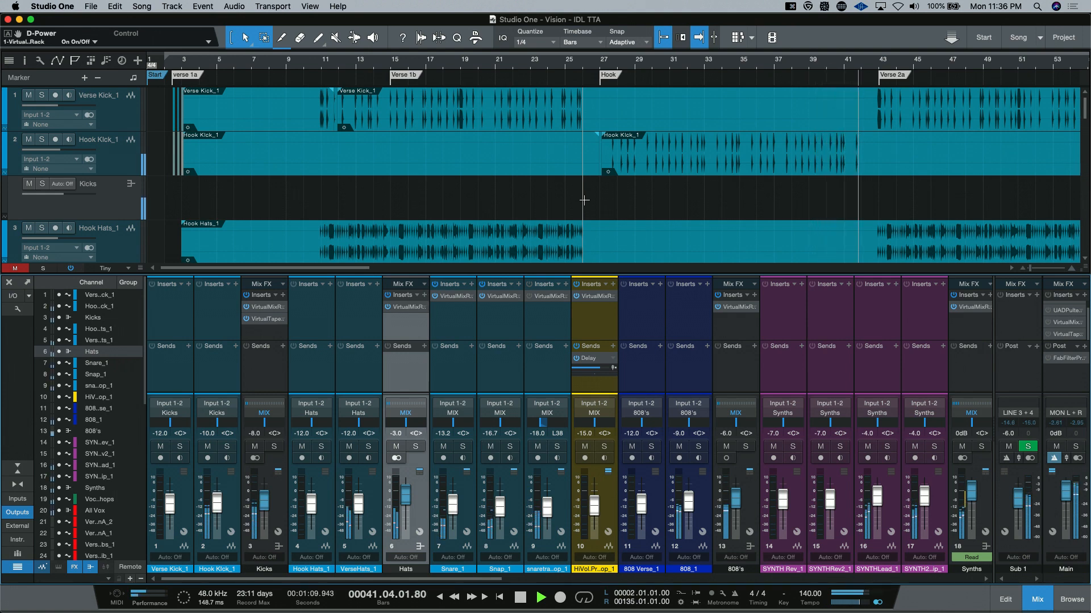
{"action": "key", "text": "space"}
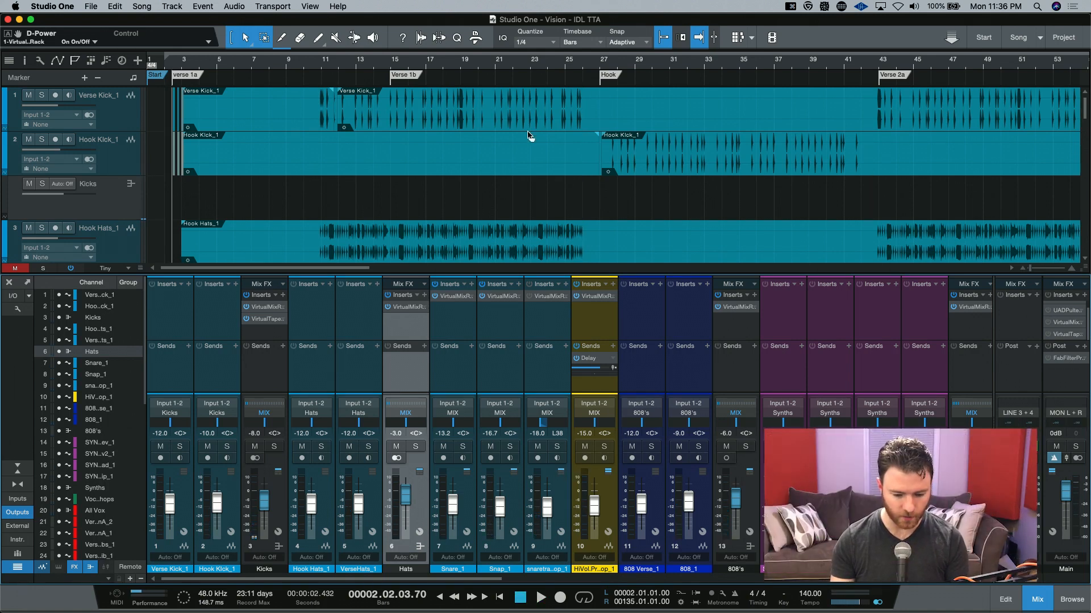
- Set the playback position to bar 11, where the verse kick pattern begins
{"action": "left_click", "coordinate": [387, 64]}
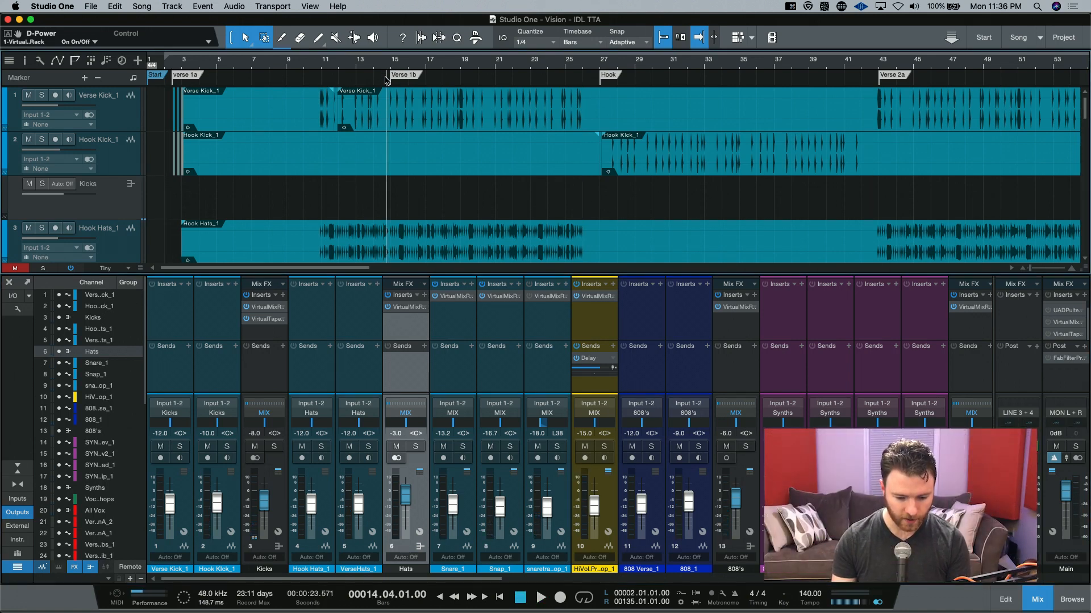
{"action": "scroll", "coordinate": [372, 93], "scroll_direction": "down", "scroll_amount": 6}
{"action": "scroll", "coordinate": [386, 136], "scroll_direction": "down", "scroll_amount": 6}
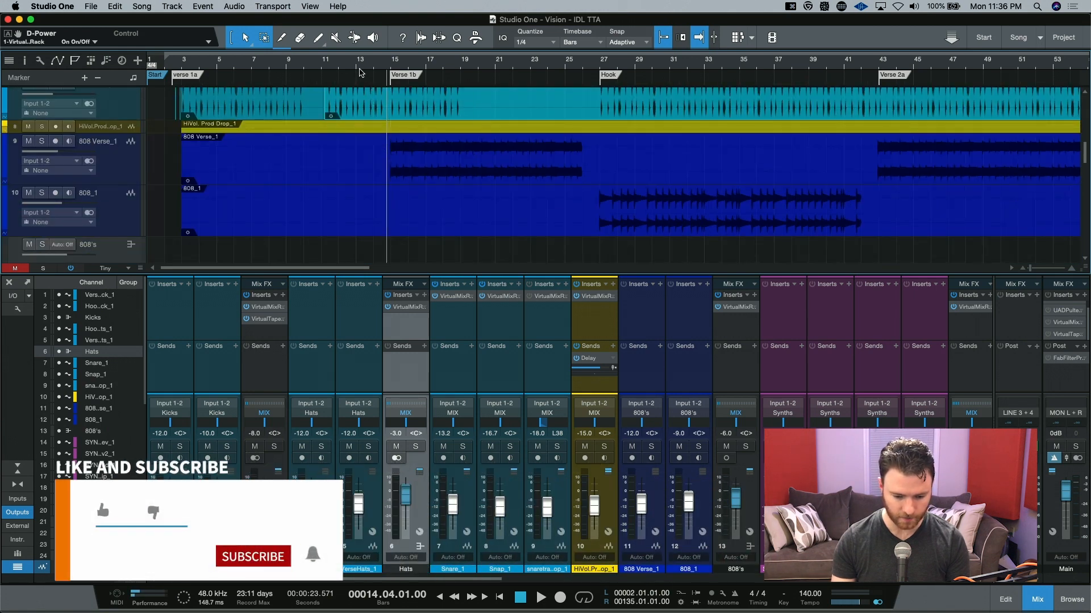
{"action": "left_click", "coordinate": [322, 64]}
{"action": "scroll", "coordinate": [347, 93], "scroll_direction": "up", "scroll_amount": 12}
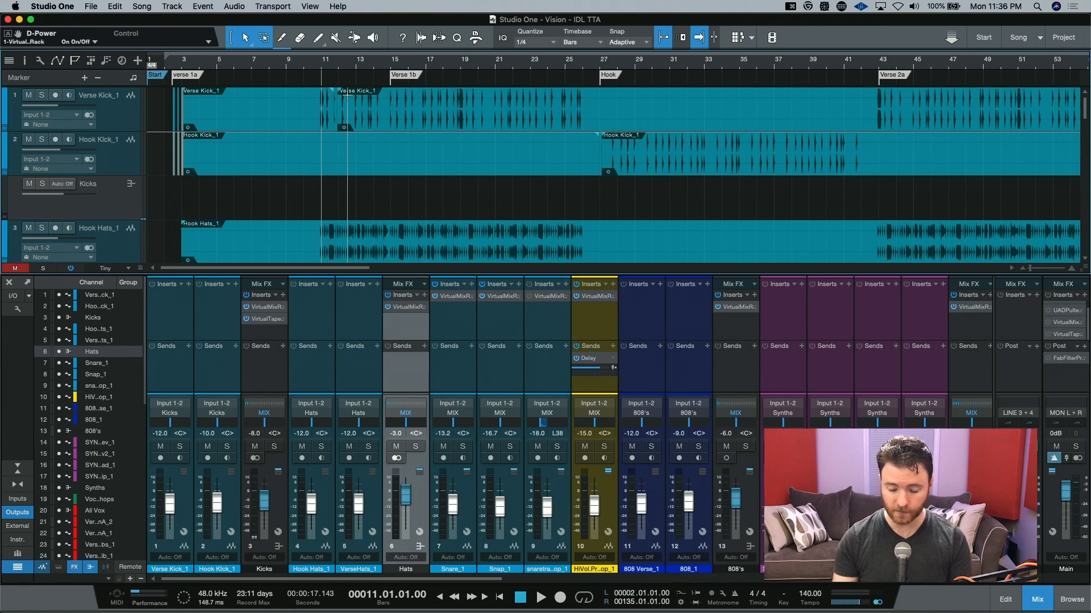
- Solo the Kicks bus and audition the kicks from bar 11 with its inserts active
{"action": "left_click", "coordinate": [274, 447]}
{"action": "key", "text": "space"}
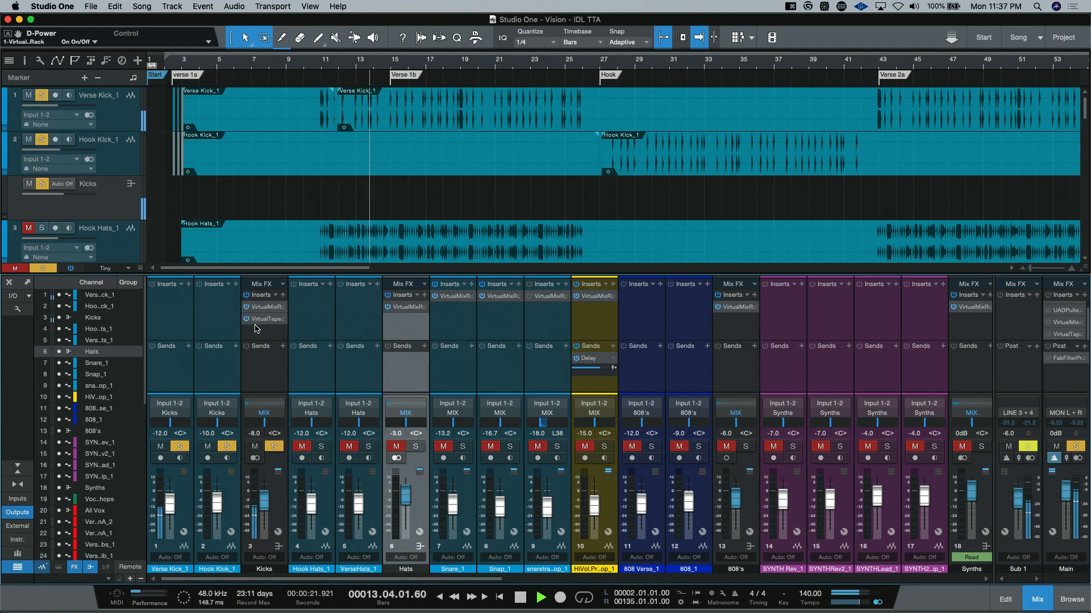
{"action": "key", "text": "space"}
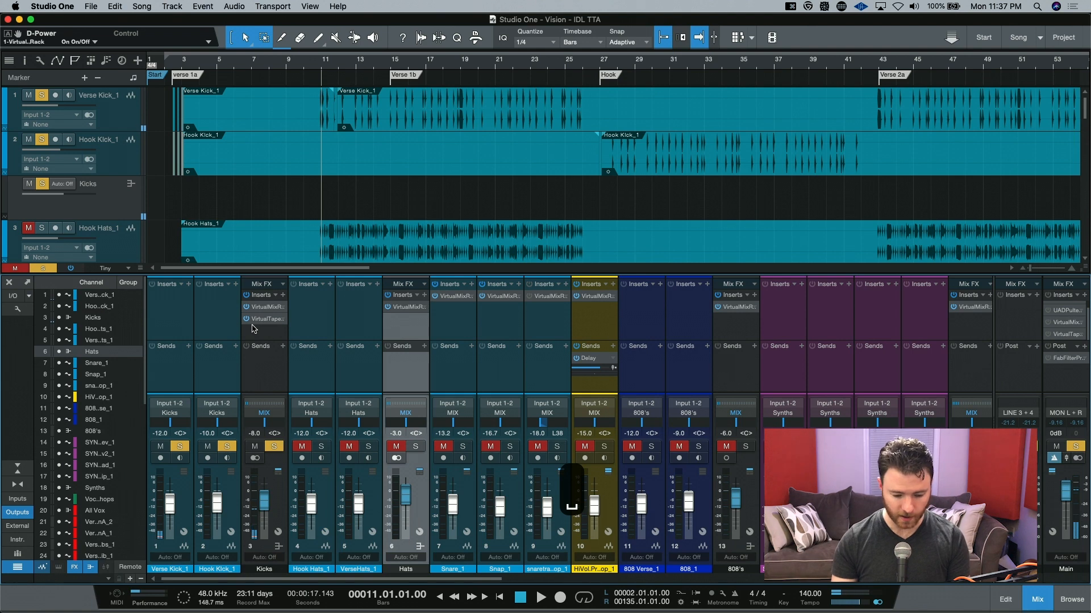
- Bypass the inserts on the Kicks bus and audition the unprocessed kicks from bar 11
{"action": "left_click", "coordinate": [247, 307]}
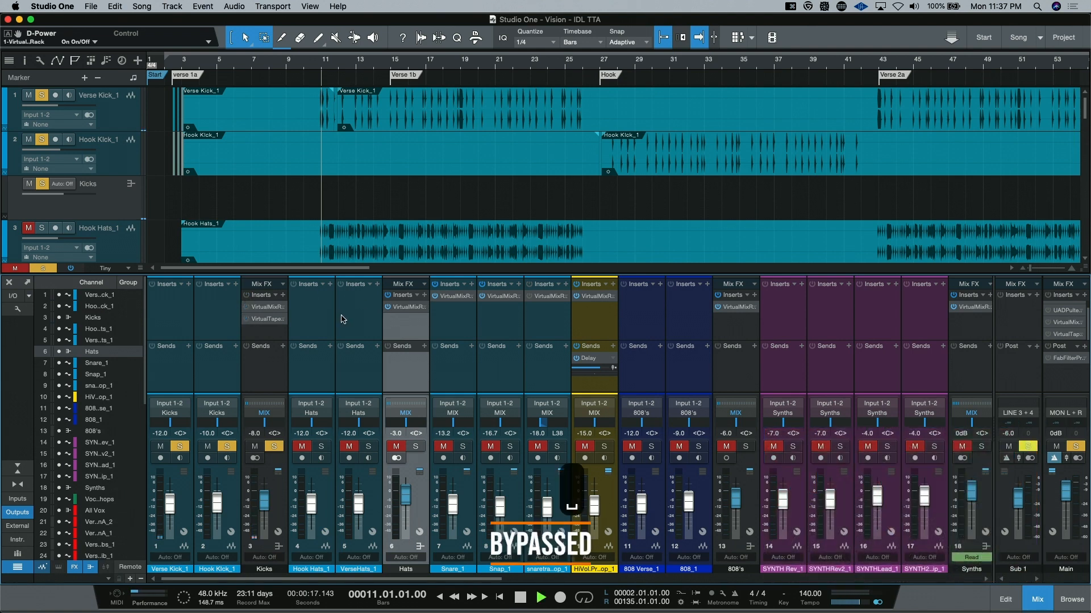
{"action": "key", "text": "space"}
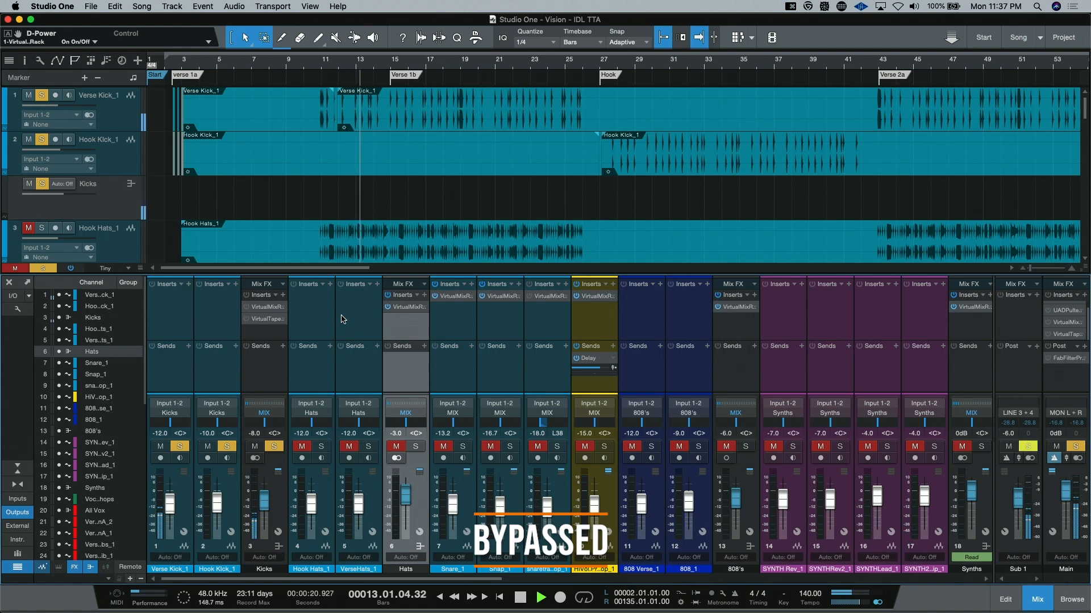
{"action": "key", "text": "space"}
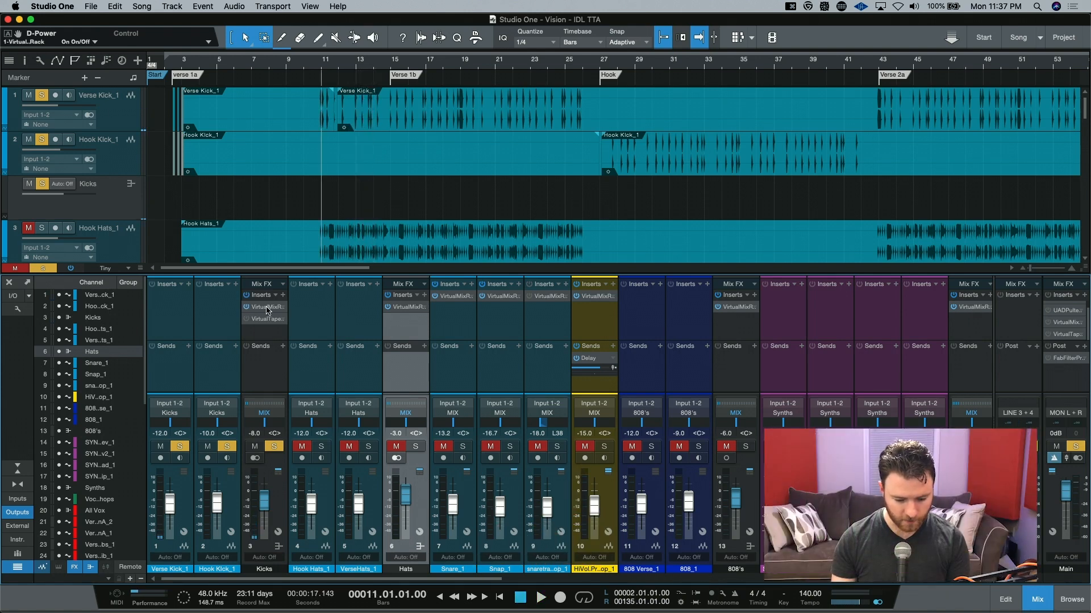
- Open the Virtual Mix Rack on the Kicks bus and switch off its Revival and Trimmer modules
{"action": "left_click", "coordinate": [266, 308]}
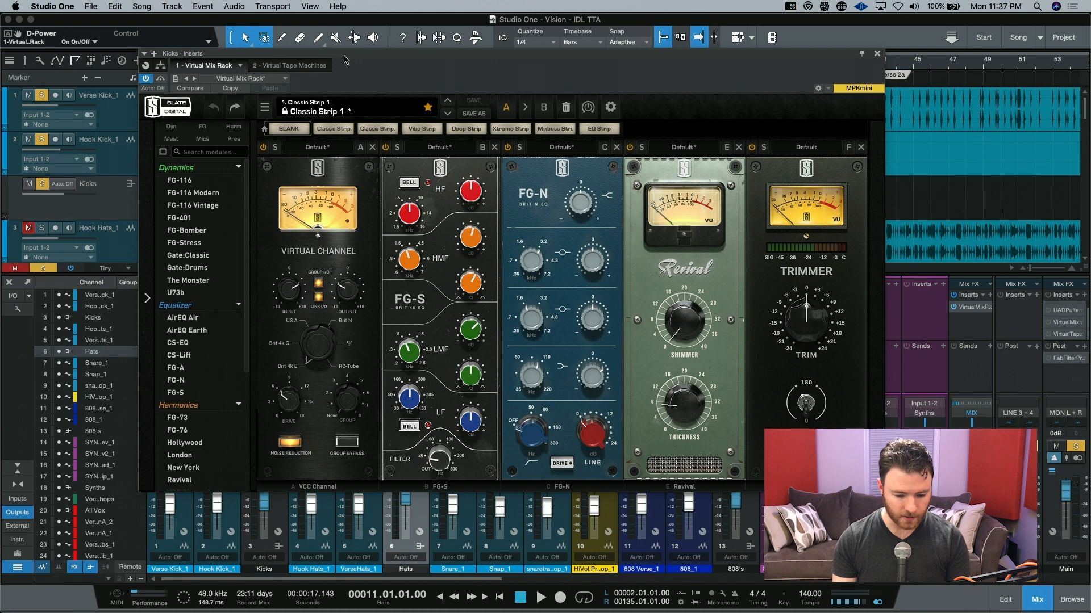
{"action": "left_click_drag", "start_coordinate": [344, 55], "coordinate": [505, 30]}
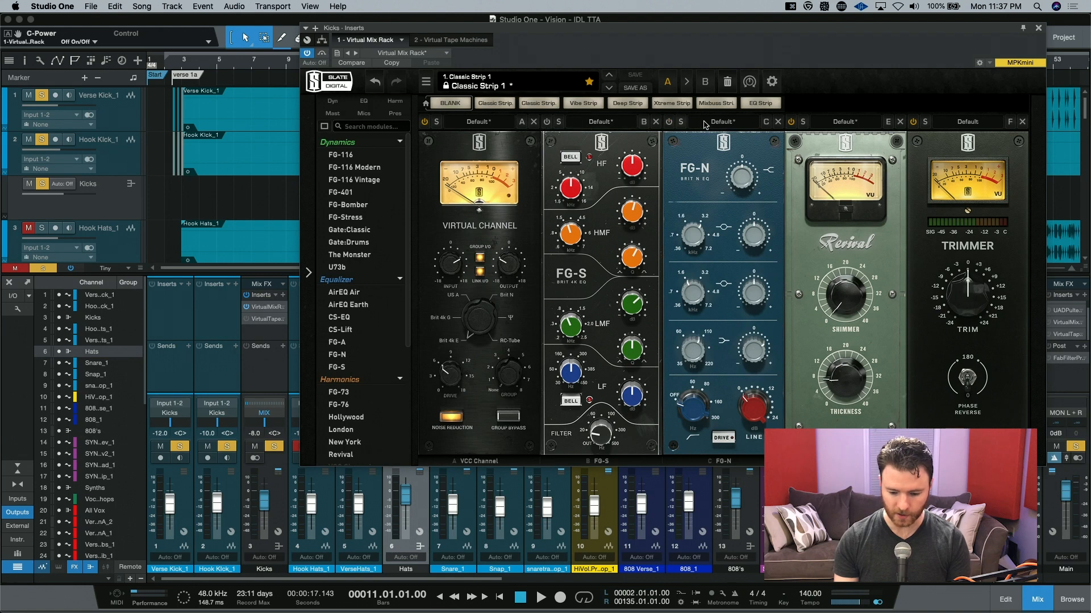
{"action": "left_click", "coordinate": [792, 122]}
{"action": "left_click", "coordinate": [913, 123]}
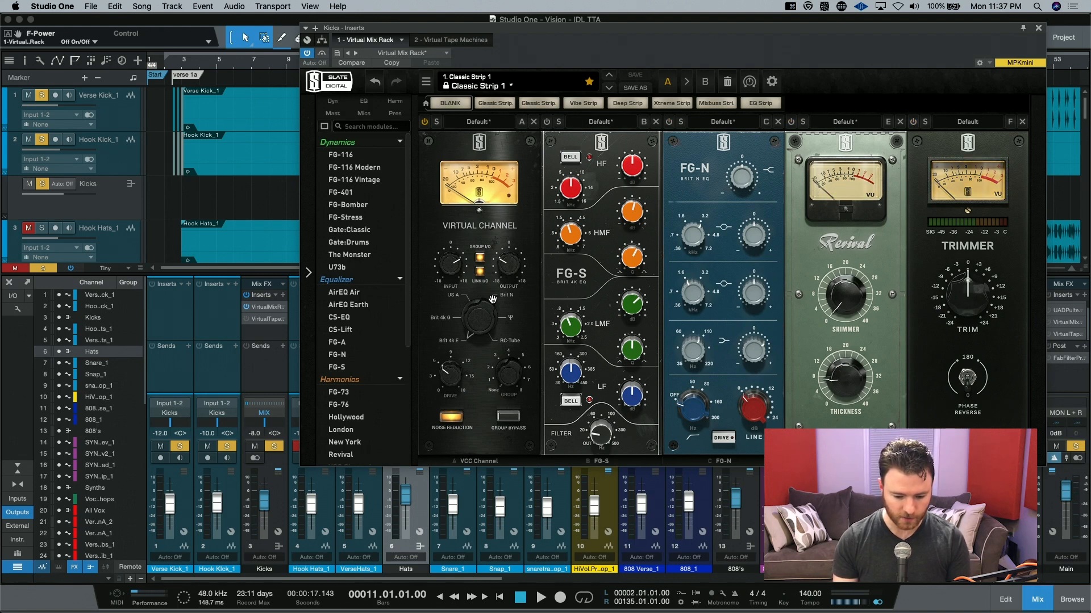
- Compare the soloed kicks with the Virtual Mix Rack active and bypassed, leaving the rack active
{"action": "key", "text": "space"}
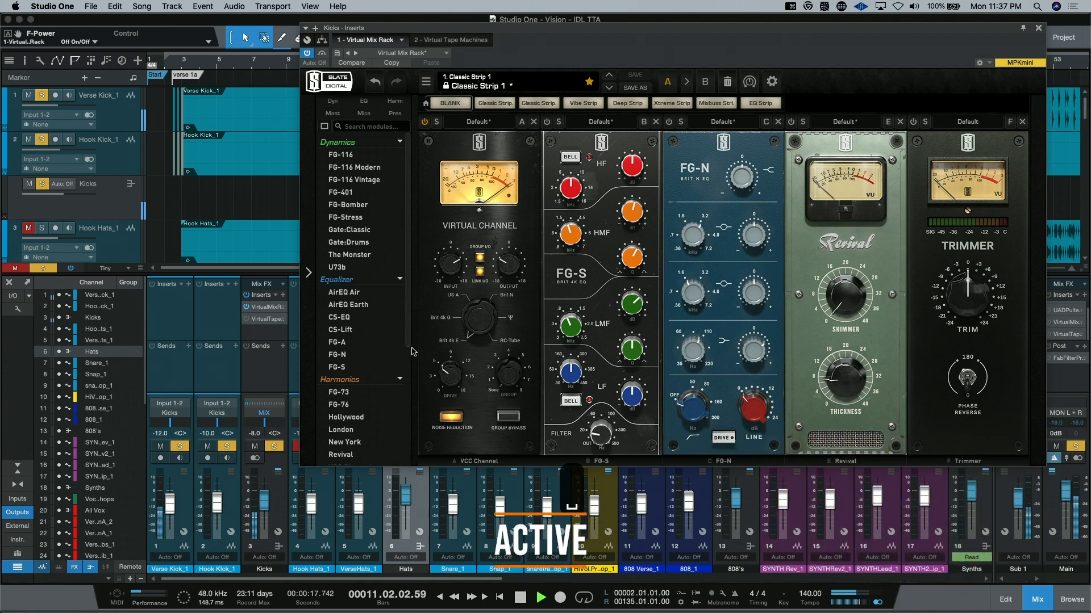
{"action": "key", "text": "space"}
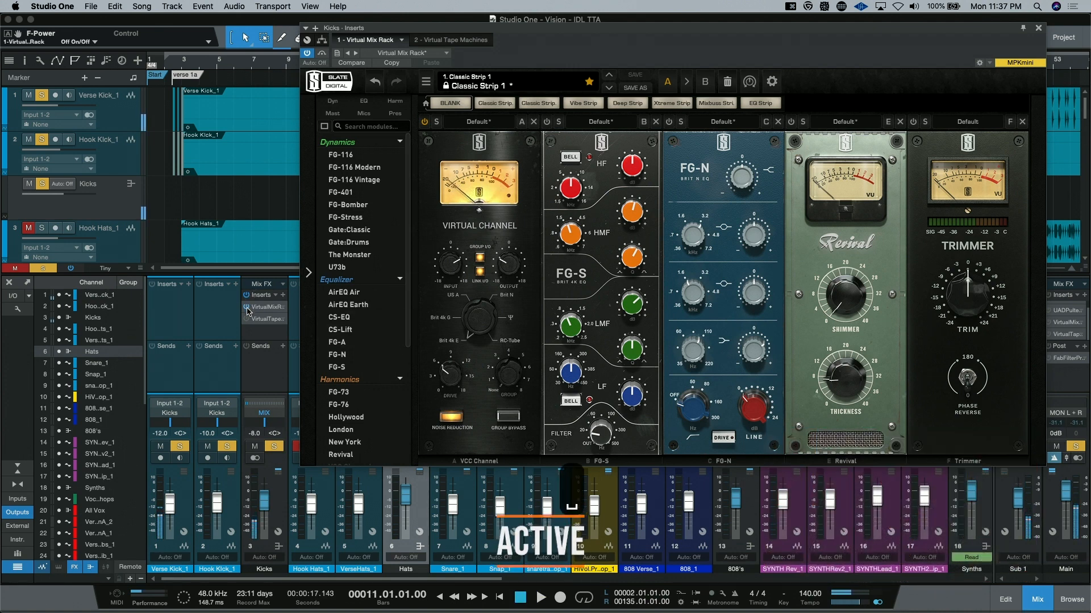
{"action": "left_click", "coordinate": [248, 307]}
{"action": "key", "text": "space"}
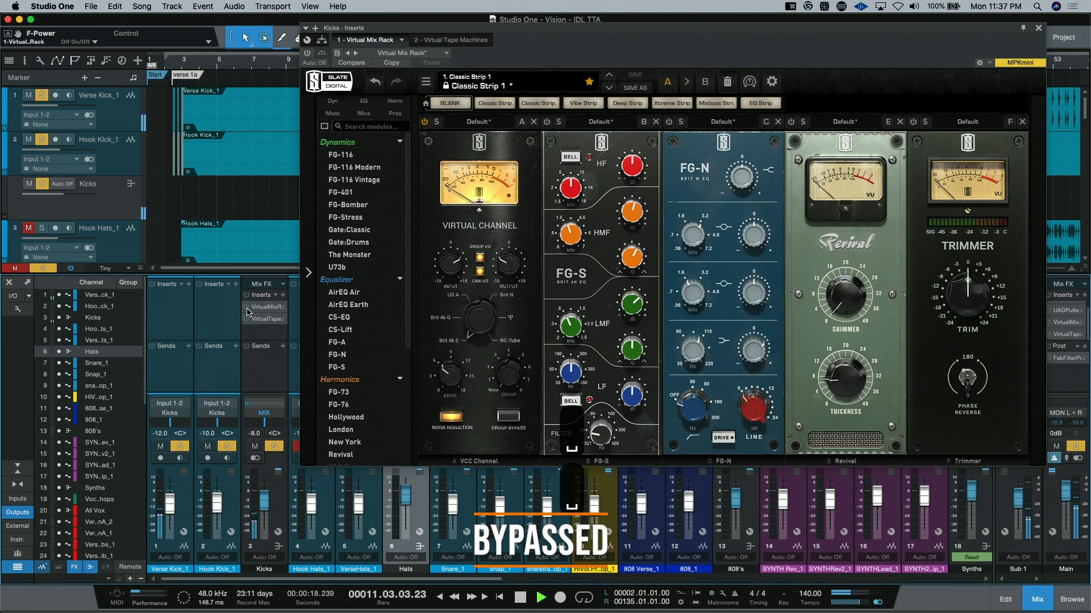
{"action": "left_click", "coordinate": [247, 308]}
{"action": "key", "text": "space"}
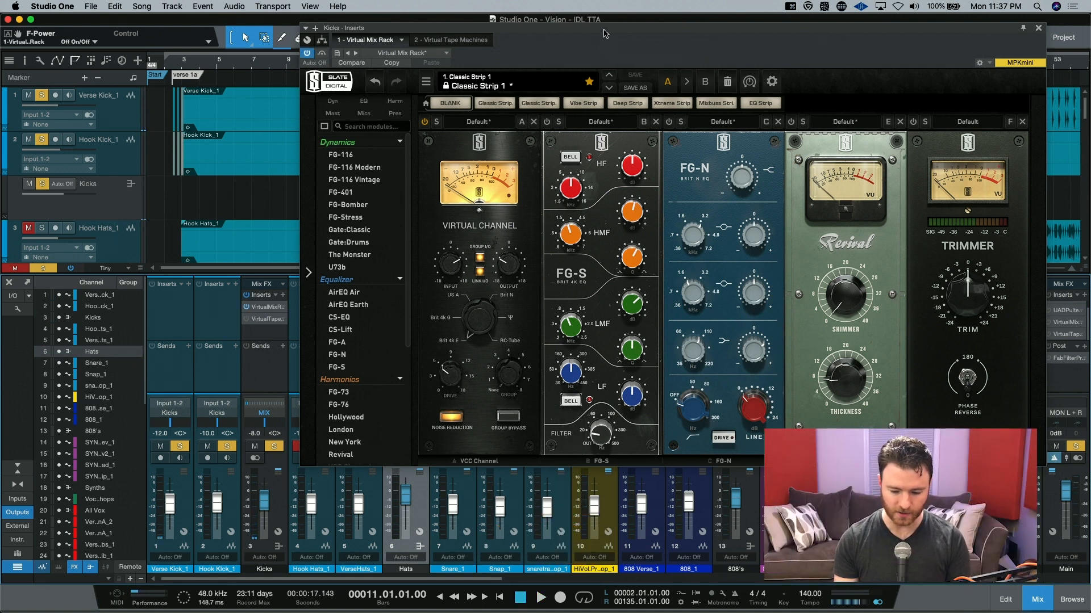
- Compare the kicks without and with the FG-S EQ module, leaving FG-S switched on
{"action": "left_click_drag", "start_coordinate": [608, 43], "coordinate": [589, 61]}
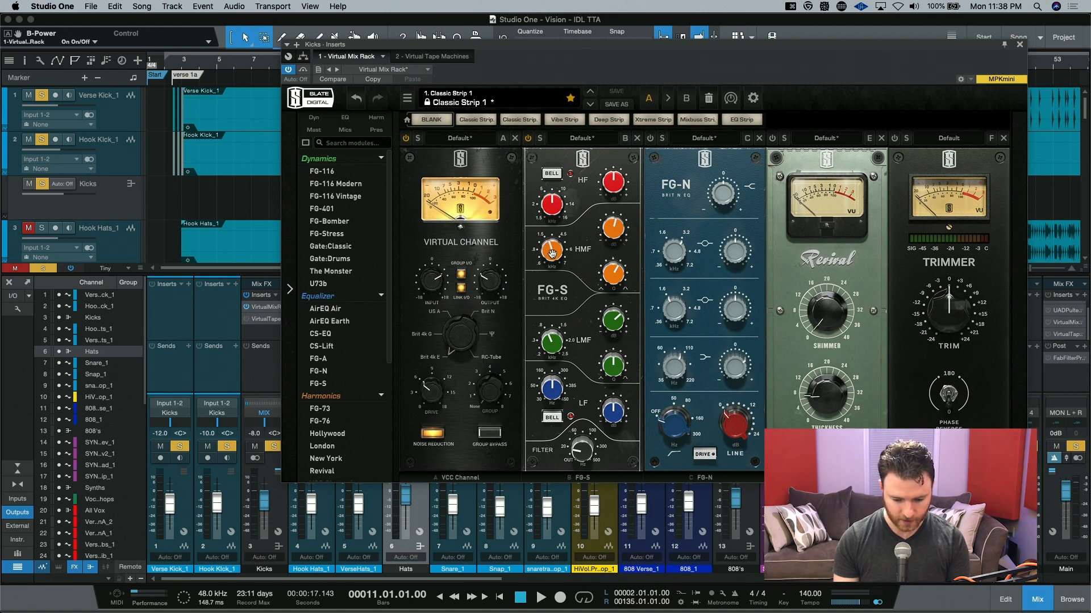
{"action": "mouse_move", "coordinate": [551, 254]}
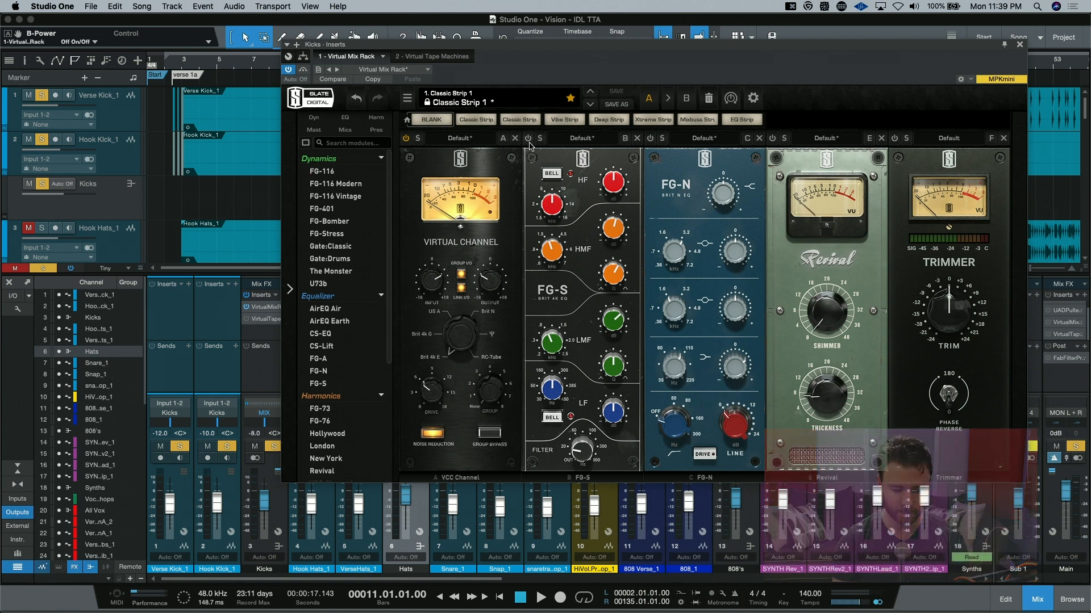
{"action": "key", "text": "space"}
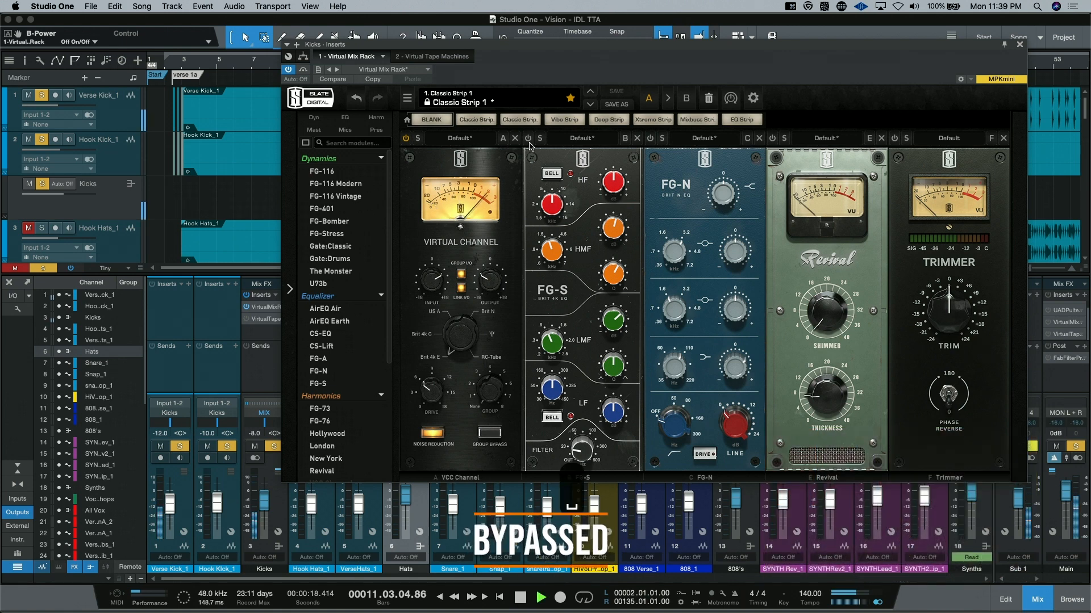
{"action": "left_click", "coordinate": [529, 139]}
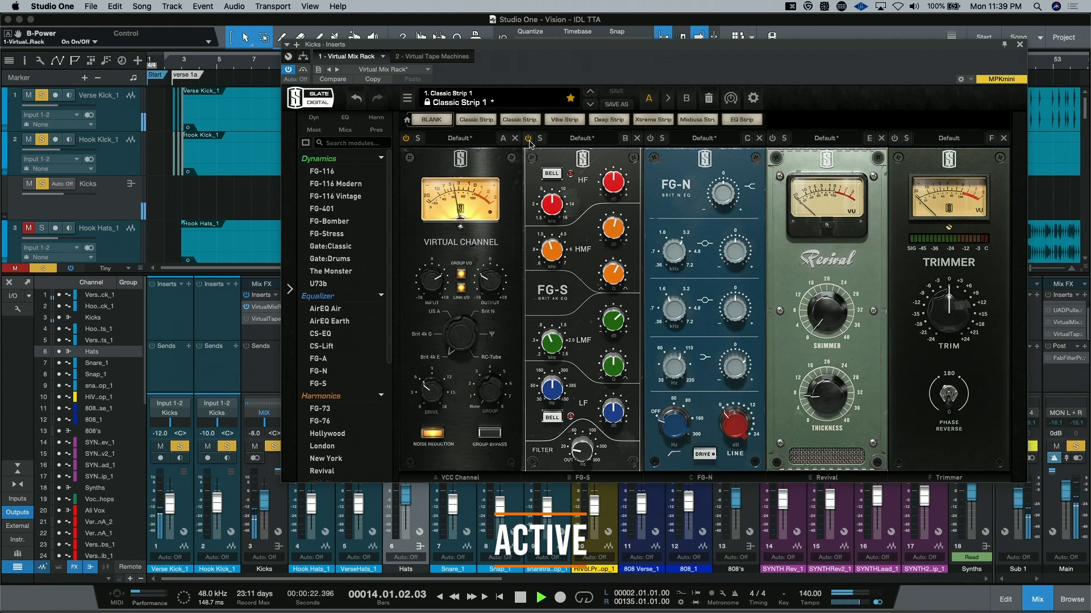
{"action": "key", "text": "space"}
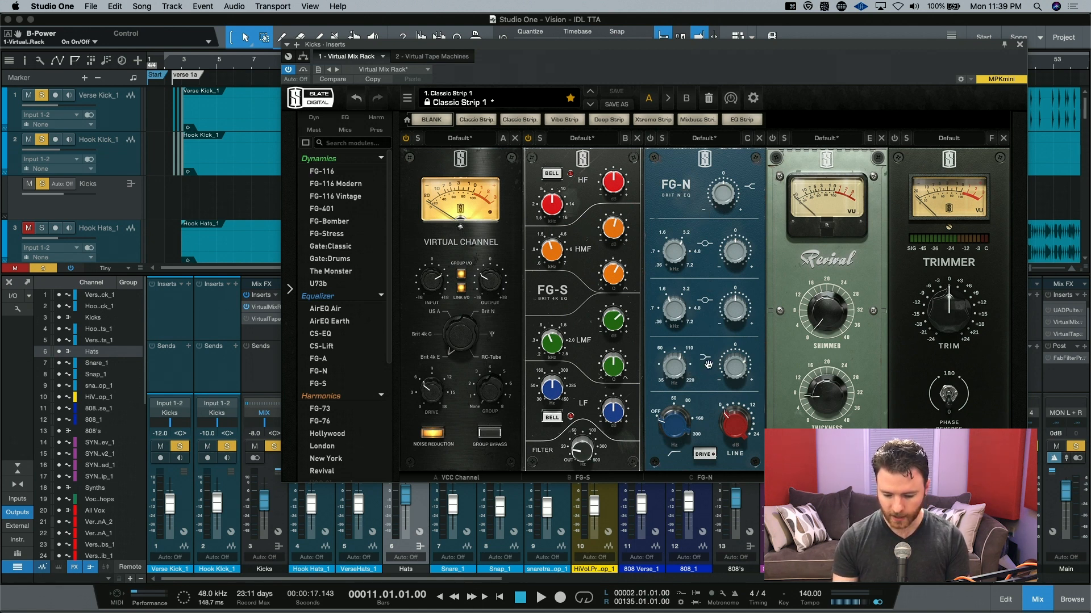
- Check the FG-N low-shelf frequency and gain, and switch the FG-N EQ module on during kick playback to compare
{"action": "left_click", "coordinate": [675, 370]}
{"action": "left_click", "coordinate": [737, 368]}
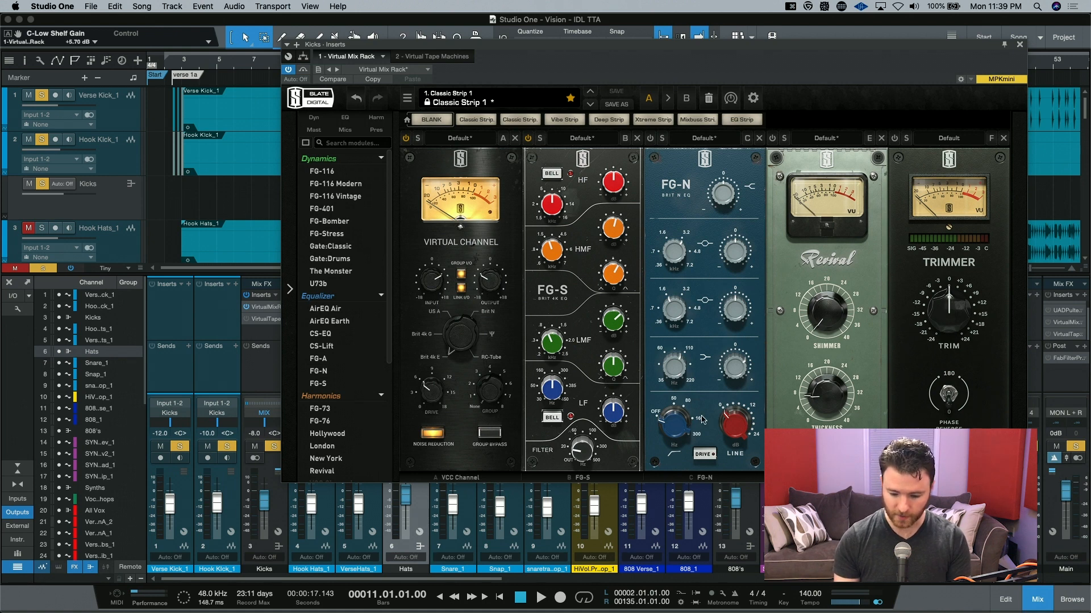
{"action": "mouse_move", "coordinate": [667, 259]}
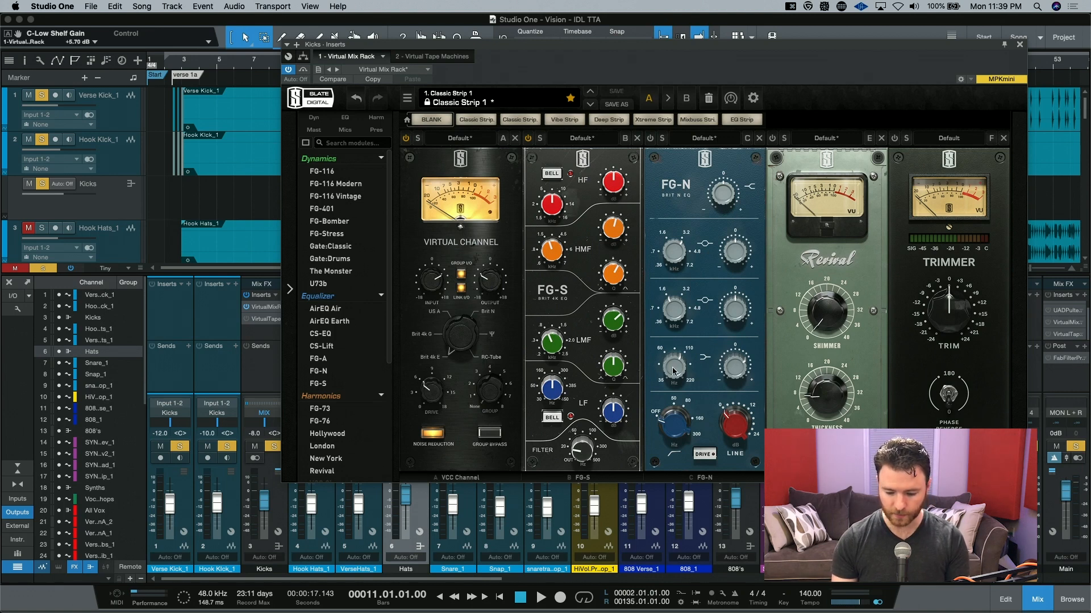
{"action": "key", "text": "space"}
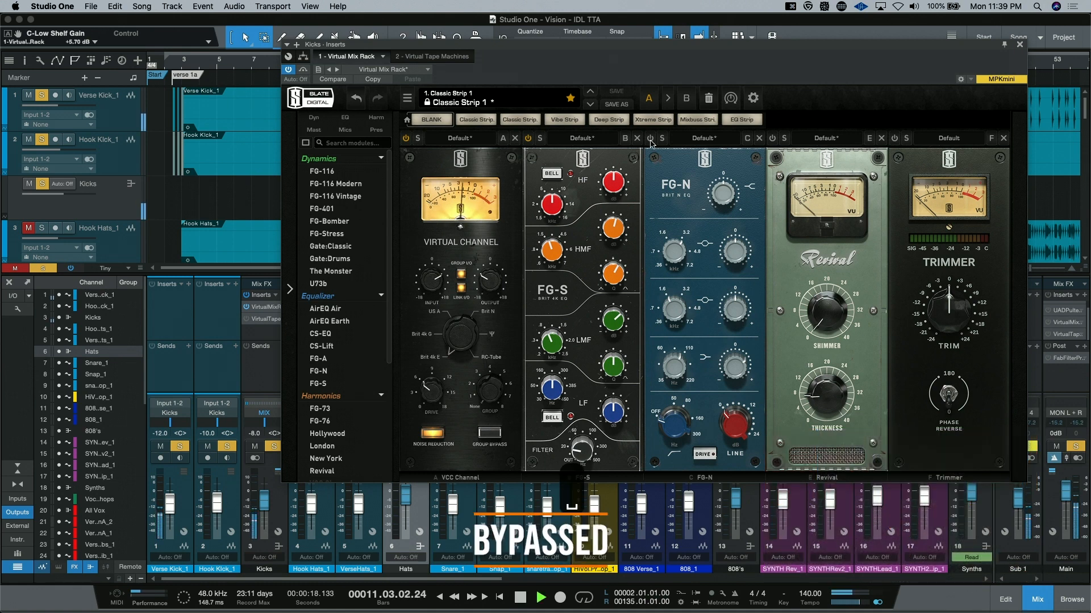
{"action": "left_click", "coordinate": [650, 139]}
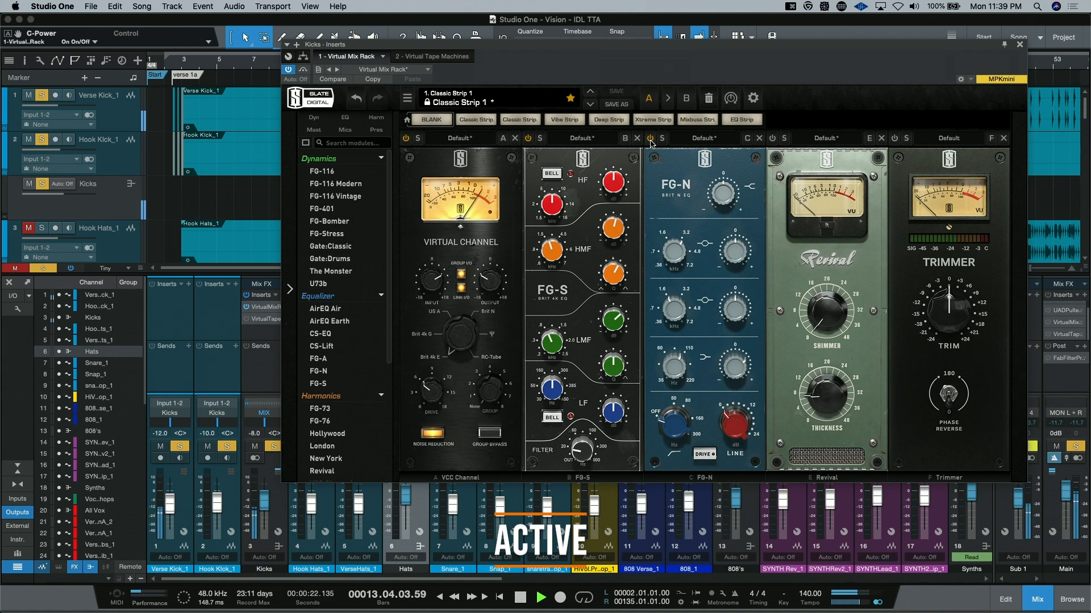
{"action": "key", "text": "space"}
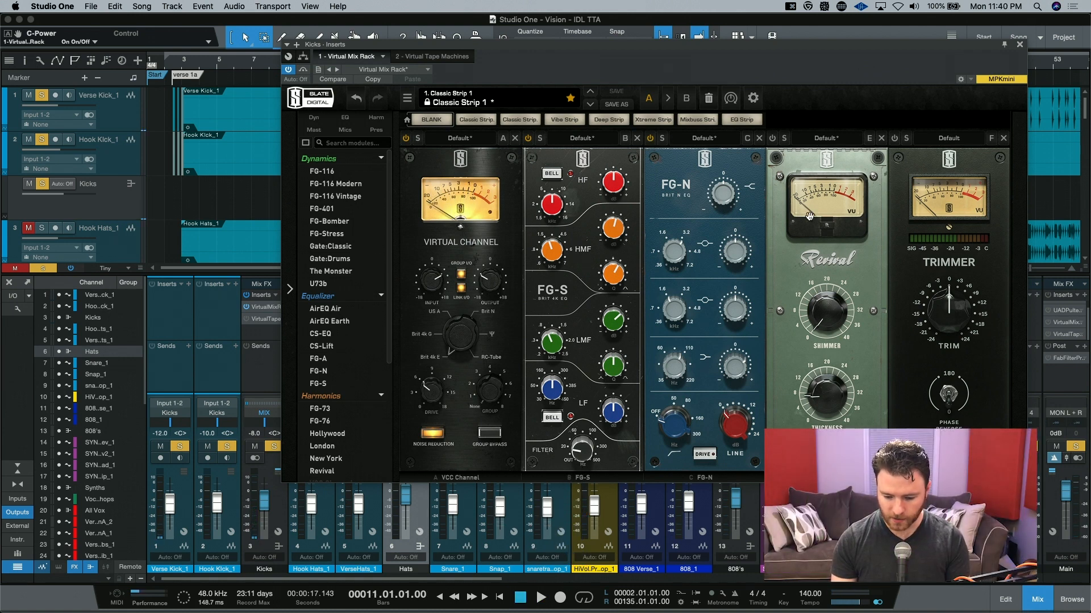
- Compare the kicks during playback without and with the Revival module, leaving Revival switched on
{"action": "left_click", "coordinate": [773, 138]}
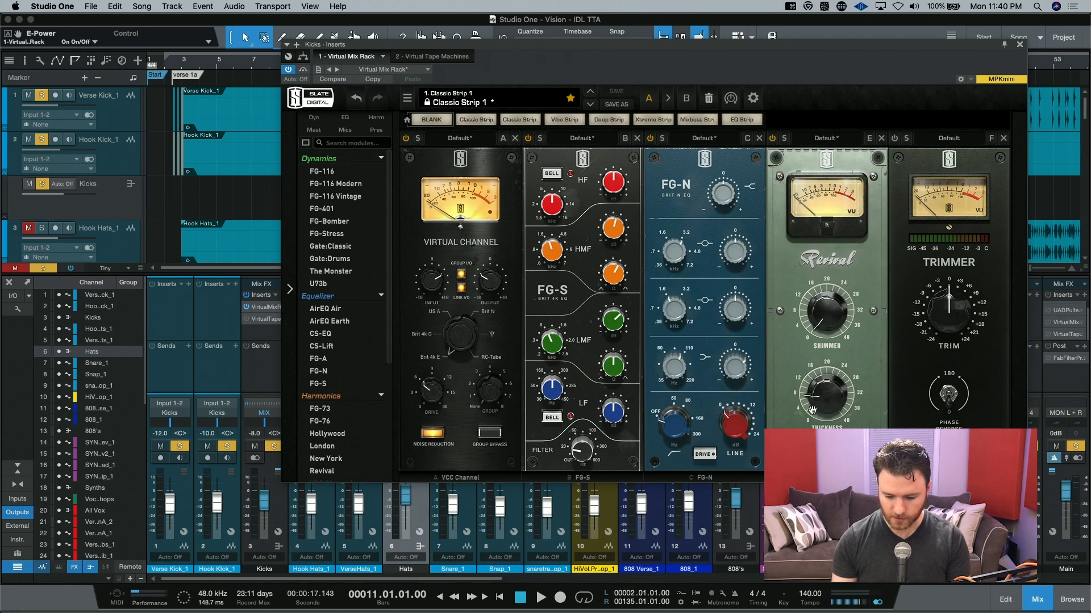
{"action": "left_click", "coordinate": [773, 139]}
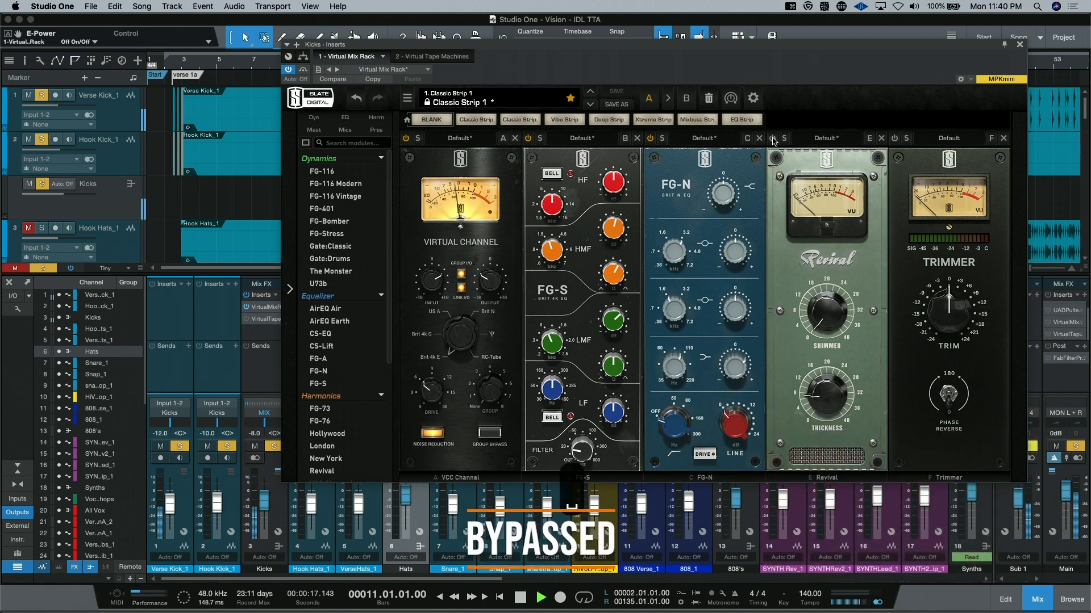
{"action": "key", "text": "space"}
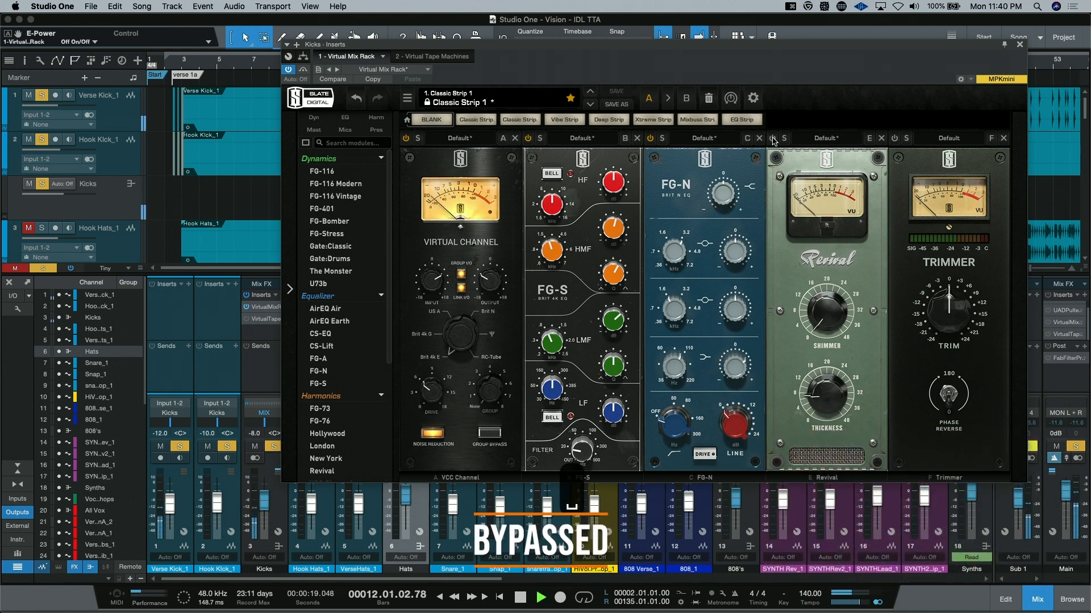
{"action": "left_click", "coordinate": [773, 139]}
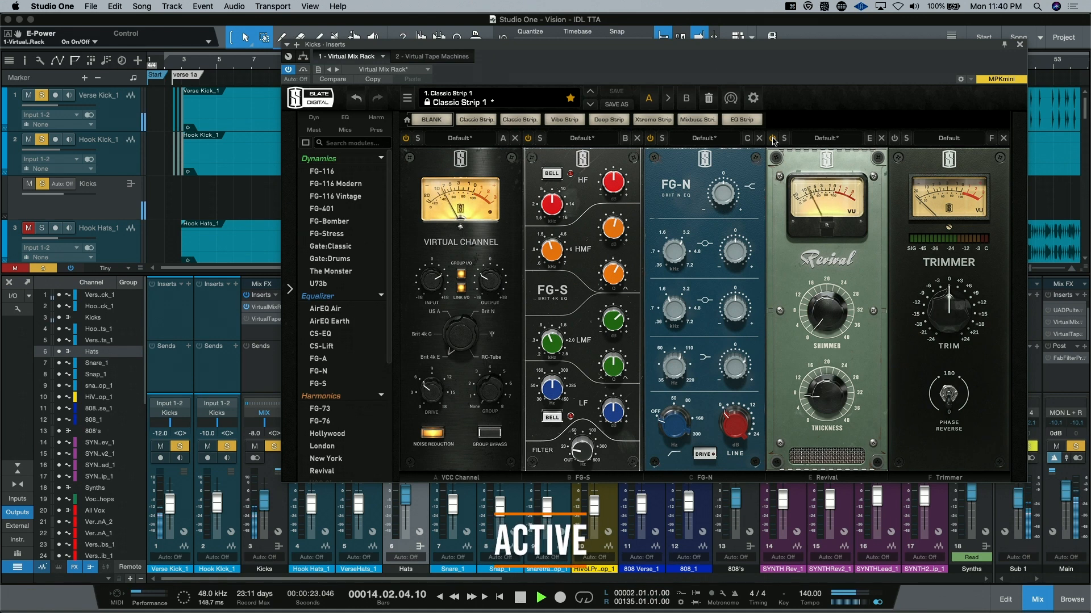
{"action": "key", "text": "space"}
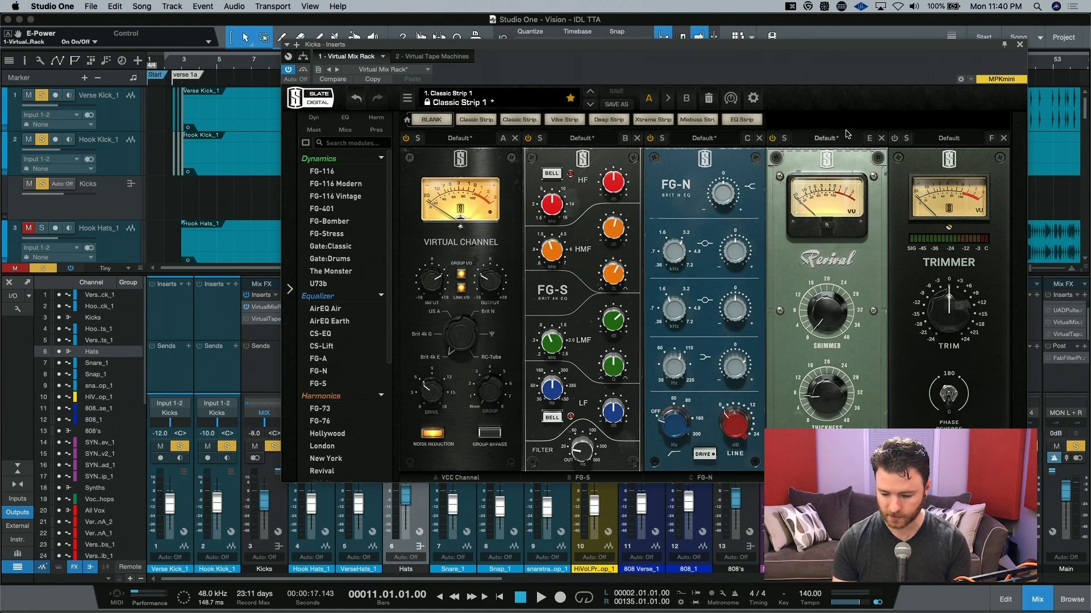
- Switch on the Trimmer module, clear the rack window off the arrangement, and play back the verse kicks
{"action": "left_click", "coordinate": [895, 141]}
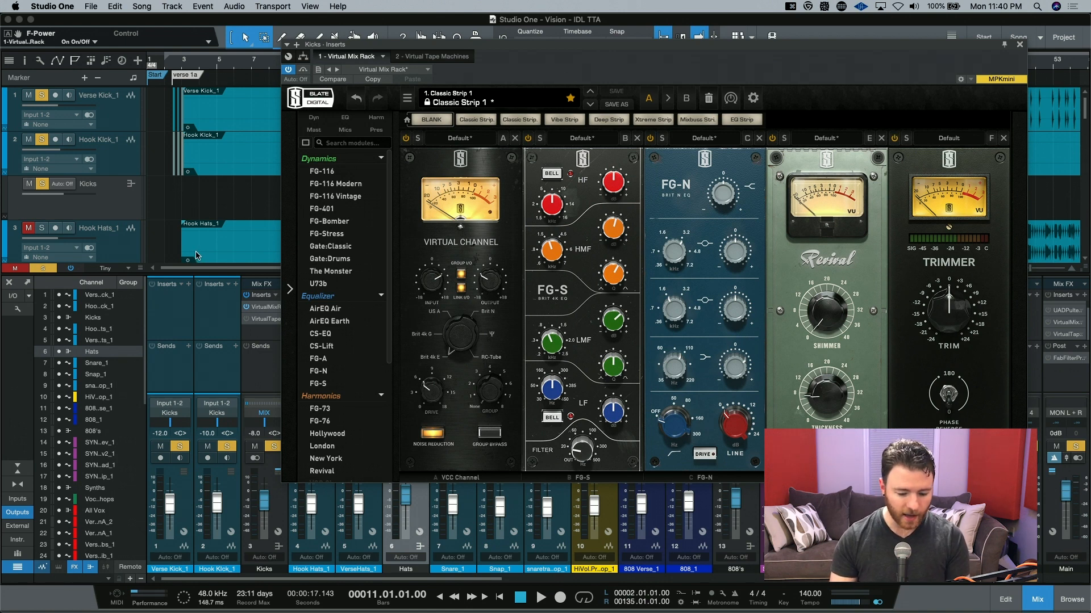
{"action": "left_click_drag", "start_coordinate": [470, 54], "coordinate": [538, 224]}
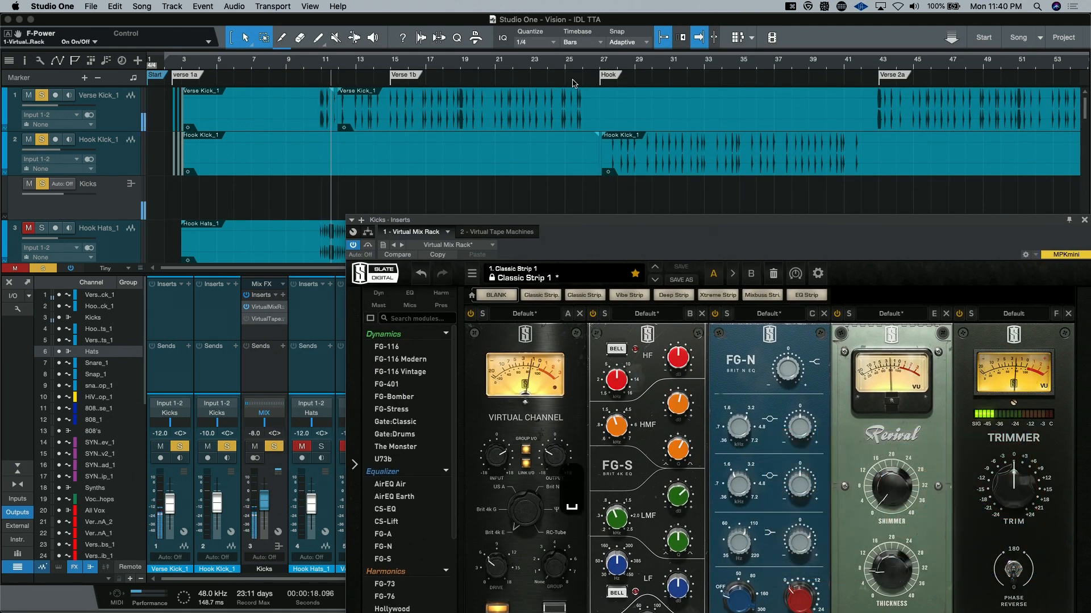
{"action": "key", "text": "space"}
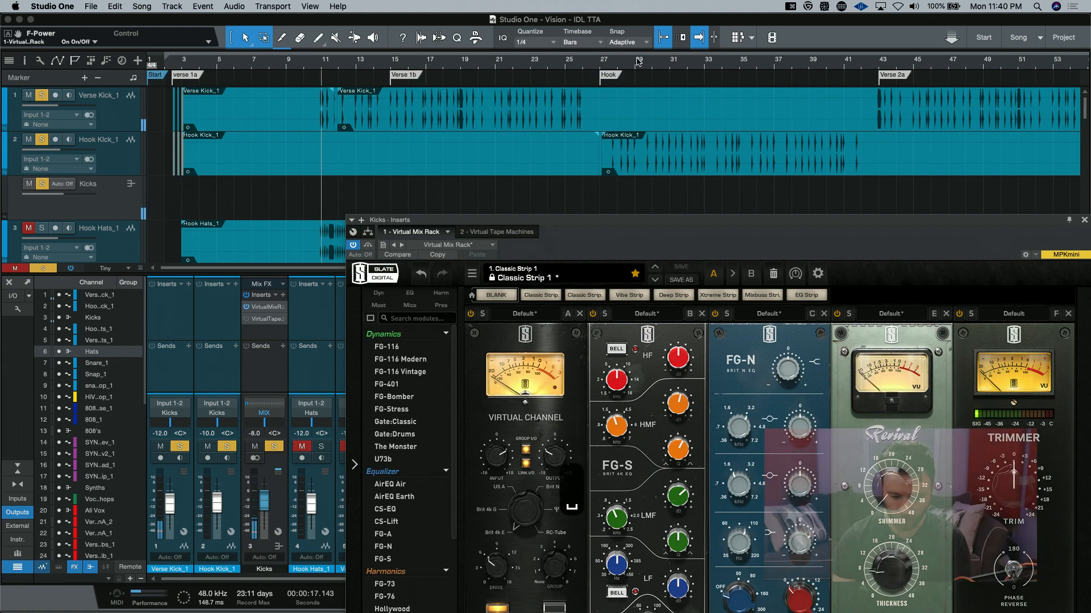
- Play the hook kicks from the Hook marker at bar 27 and compare the whole rack active and bypassed
{"action": "left_click", "coordinate": [601, 63]}
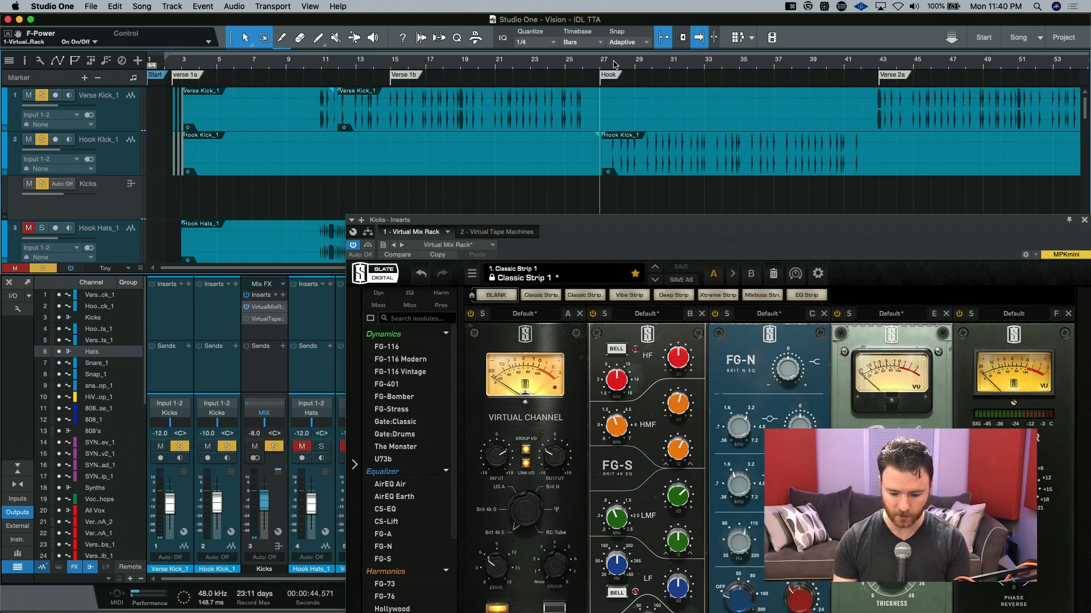
{"action": "key", "text": "e"}
{"action": "key", "text": "e"}
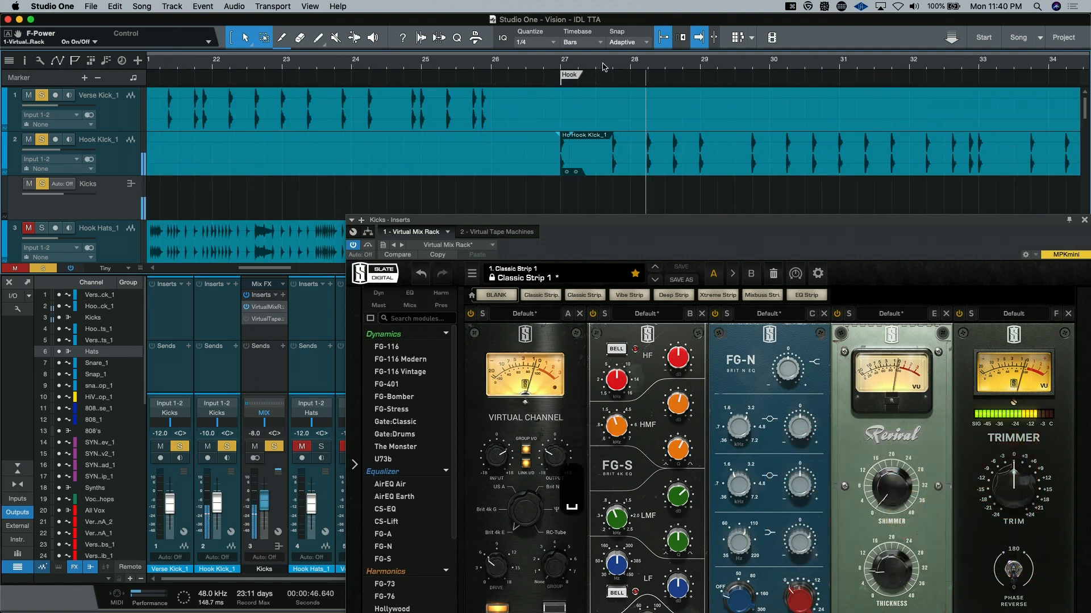
{"action": "key", "text": "space"}
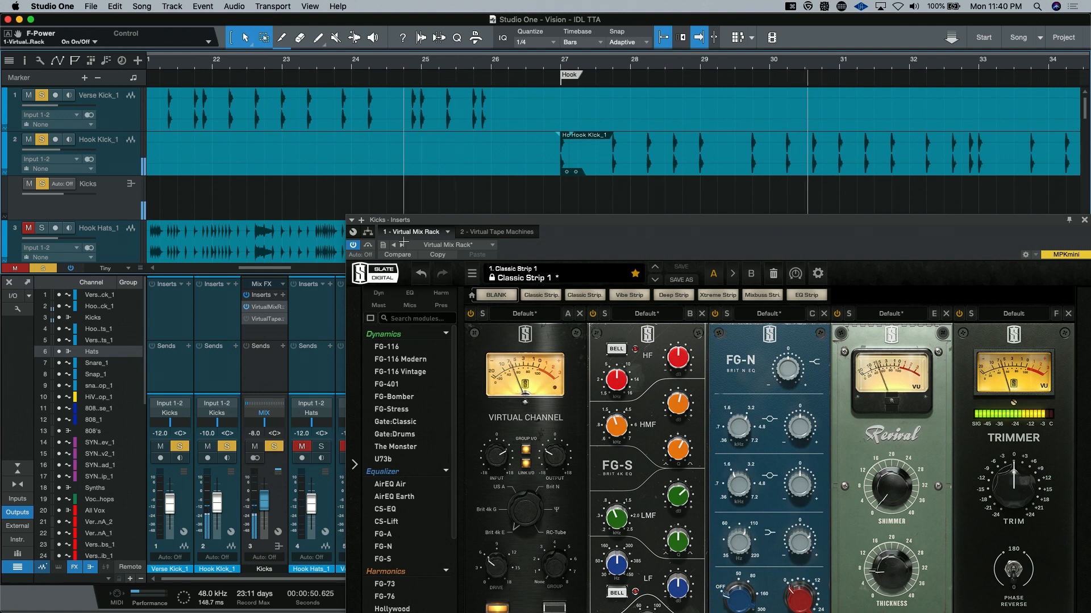
{"action": "left_click", "coordinate": [368, 245]}
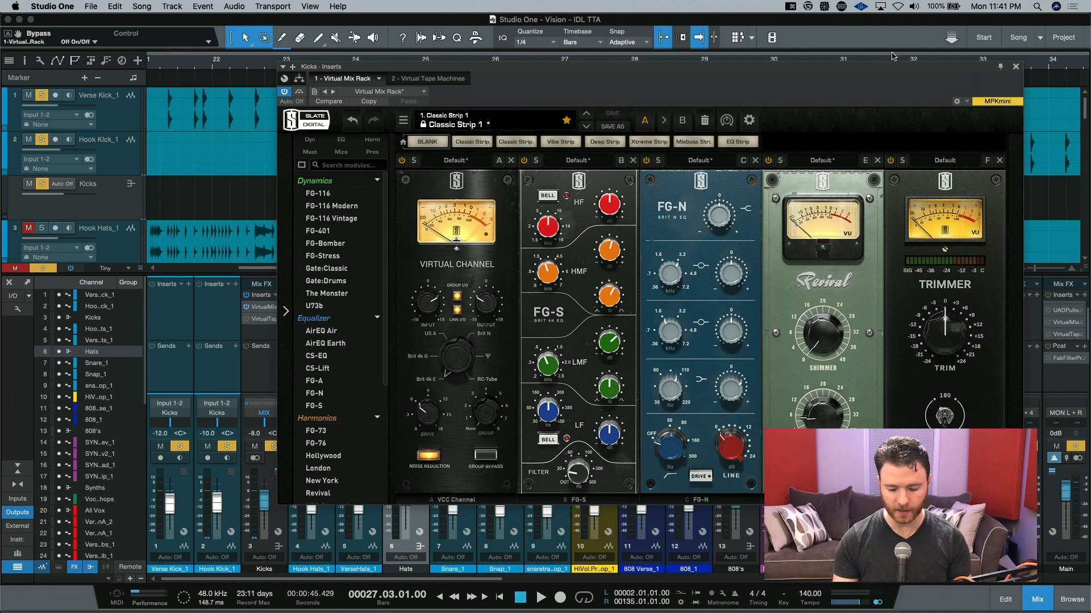
- Open Virtual Tape Machines on the Kicks bus and compare the kicks with it bypassed and active, leaving it active
{"action": "left_click", "coordinate": [1017, 68]}
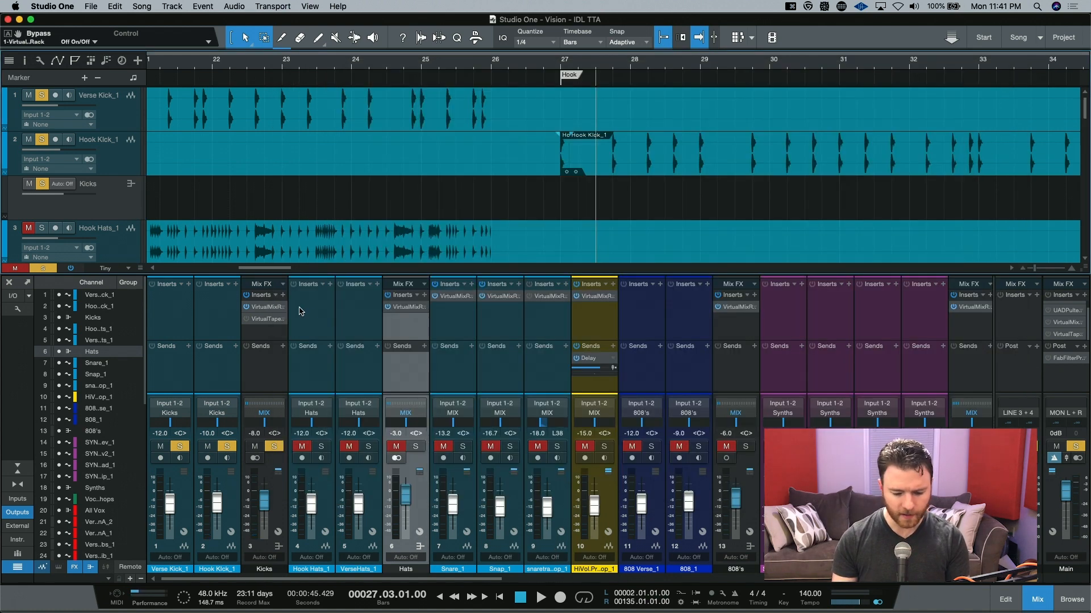
{"action": "left_click", "coordinate": [268, 320]}
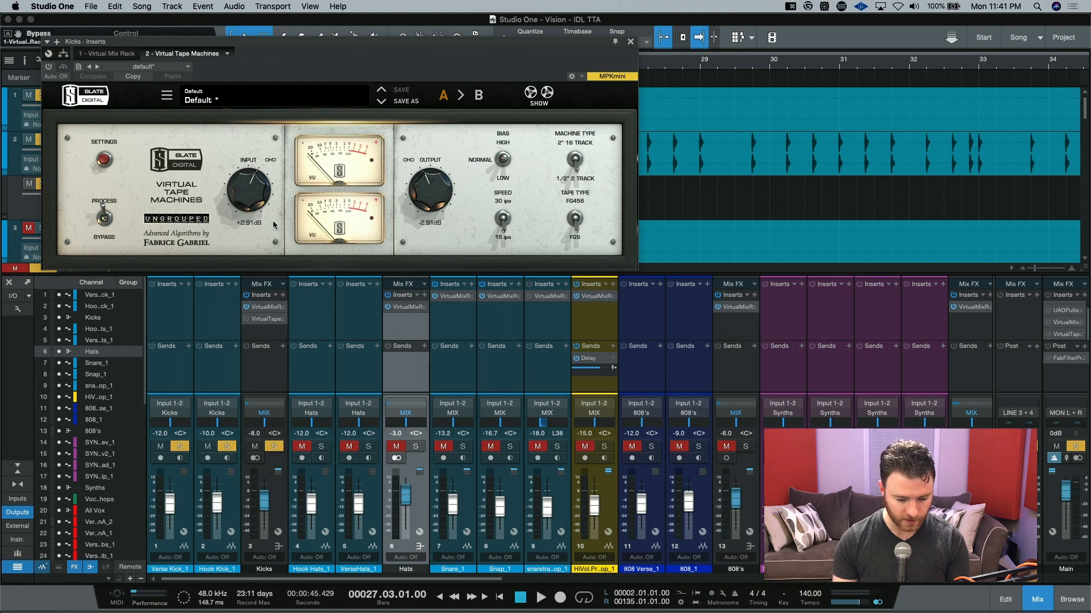
{"action": "left_click_drag", "start_coordinate": [329, 46], "coordinate": [491, 236]}
{"action": "key", "text": "w"}
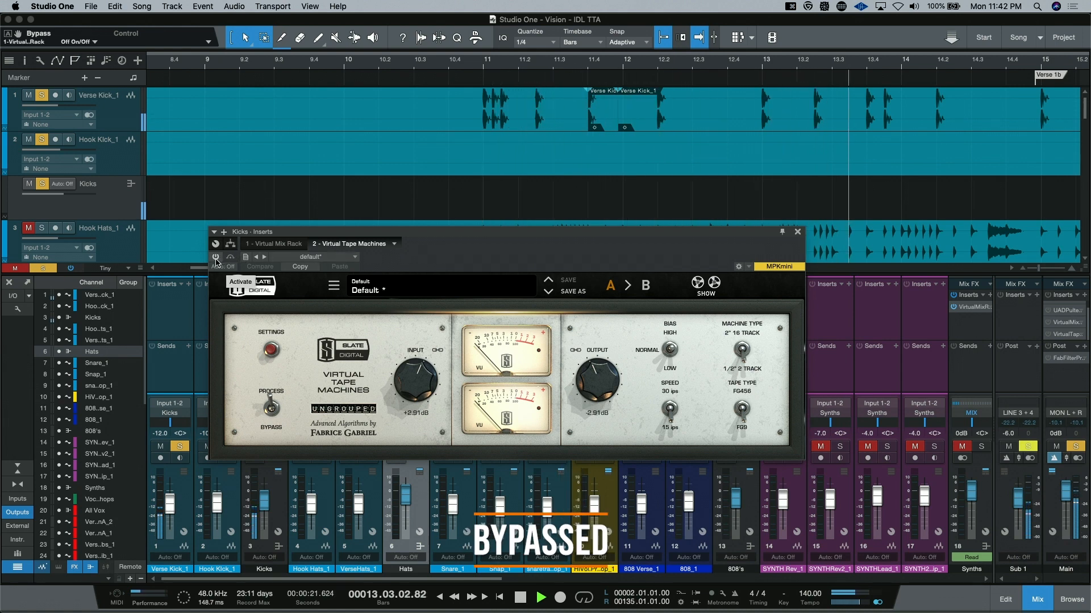
{"action": "left_click", "coordinate": [216, 257]}
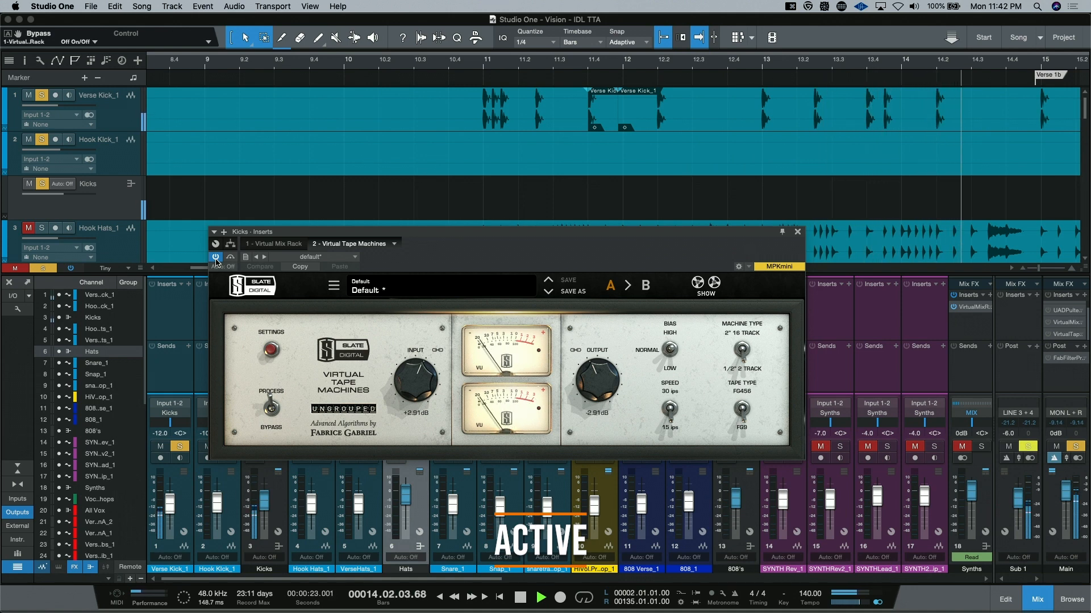
{"action": "key", "text": "space"}
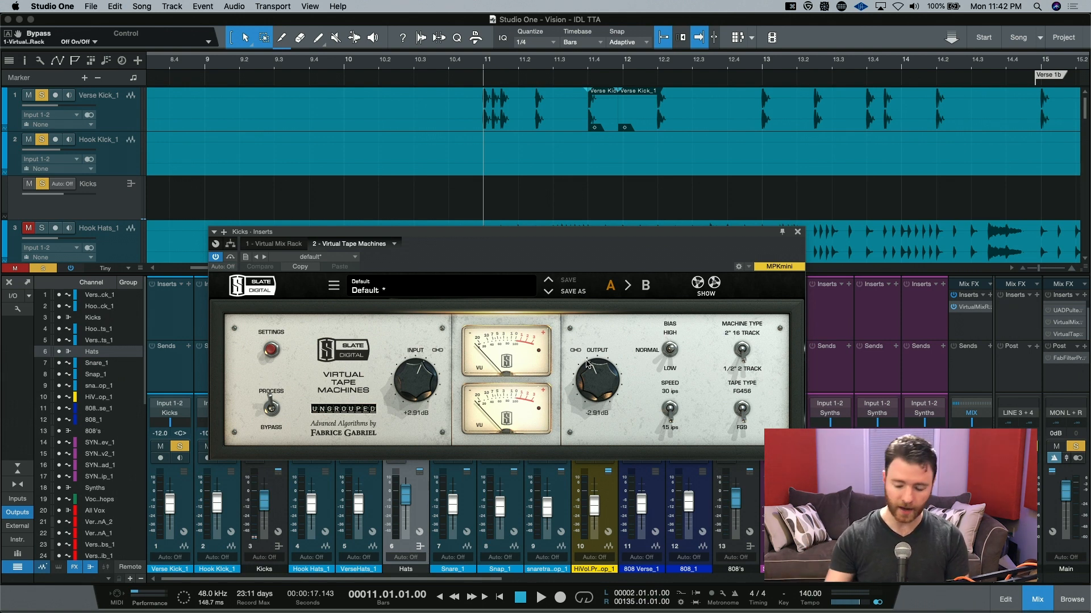
- Place the playhead just before Verse 1b at bar 14.4 and open the Virtual Mix Rack on the 808's bus
{"action": "left_click", "coordinate": [798, 233]}
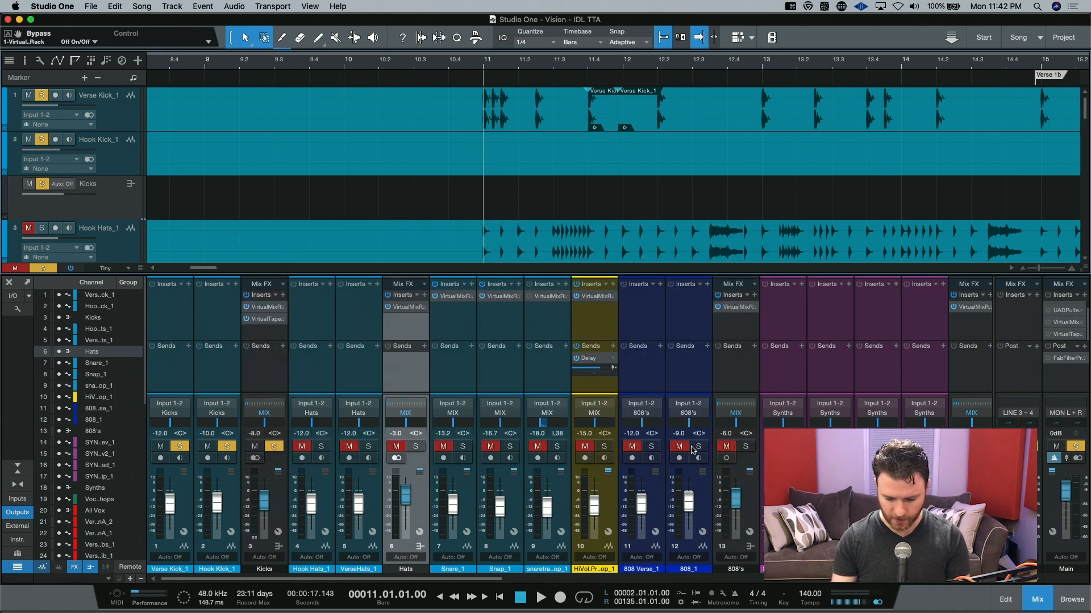
{"action": "left_click", "coordinate": [740, 311]}
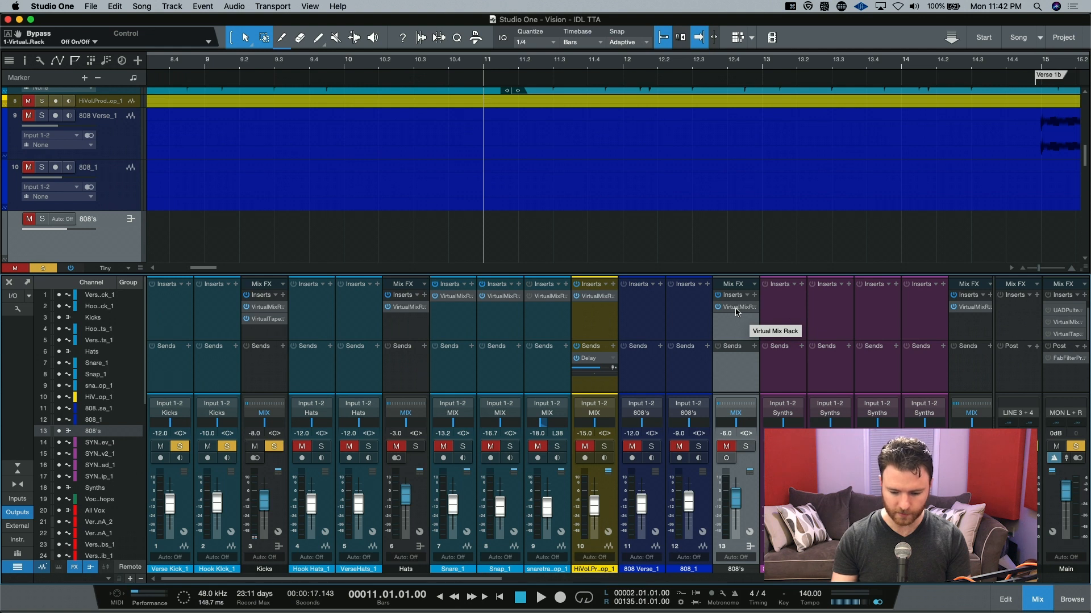
{"action": "key", "text": "w"}
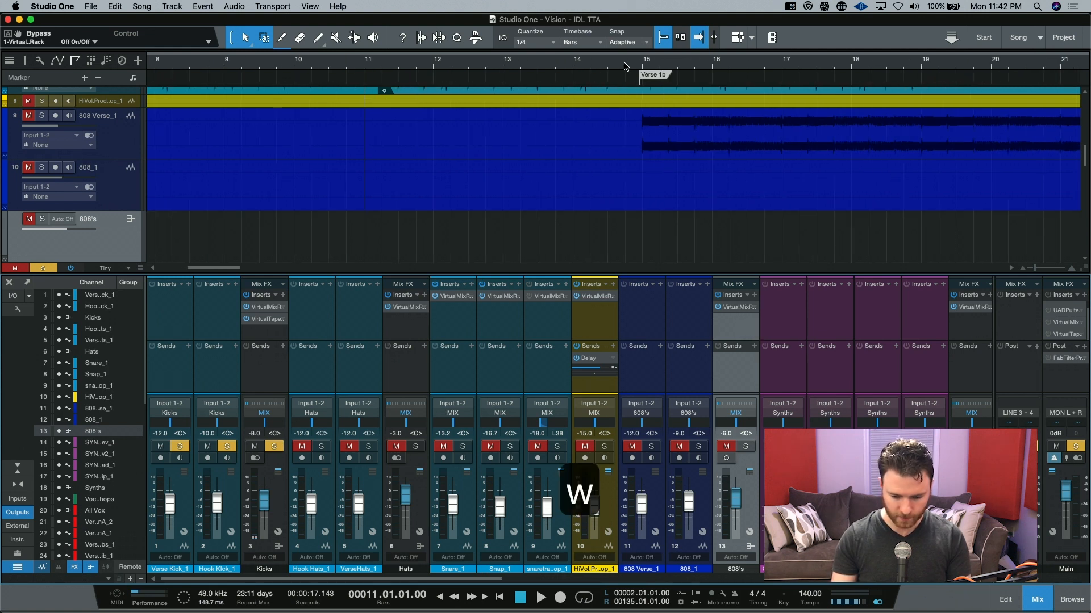
{"action": "left_click", "coordinate": [625, 66]}
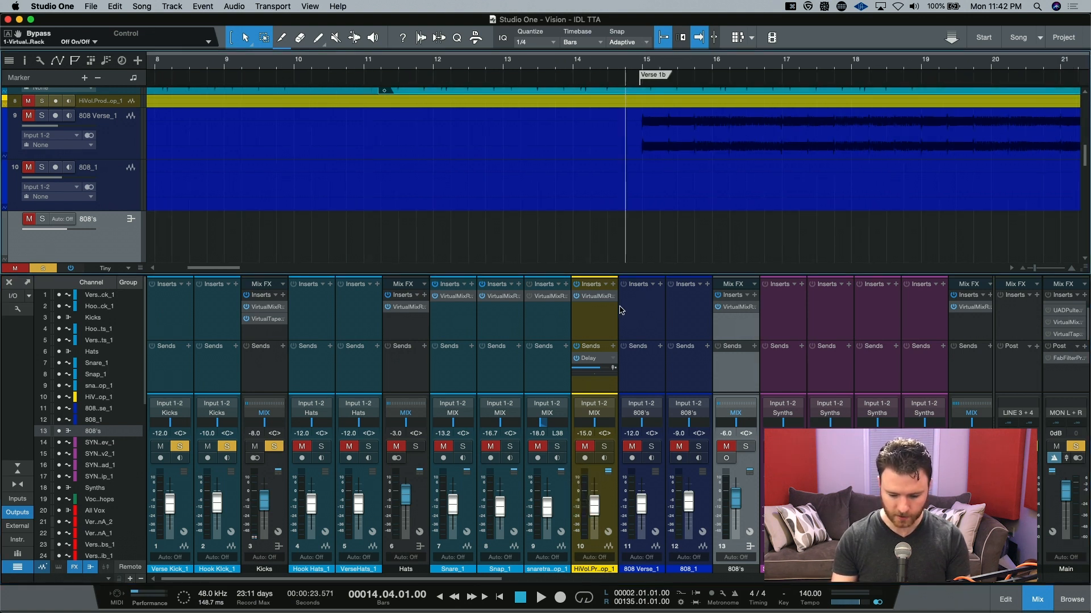
{"action": "left_click", "coordinate": [719, 280]}
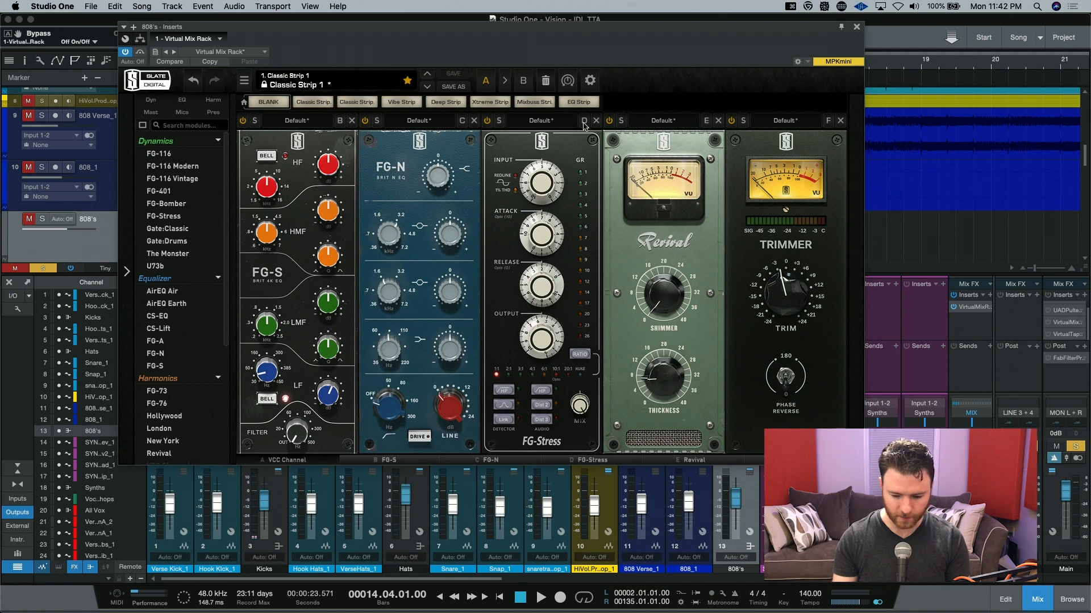
- Switch off the Trimmer, Revival, FG-Stress and FG-N modules in the 808's rack
{"action": "left_click", "coordinate": [732, 121]}
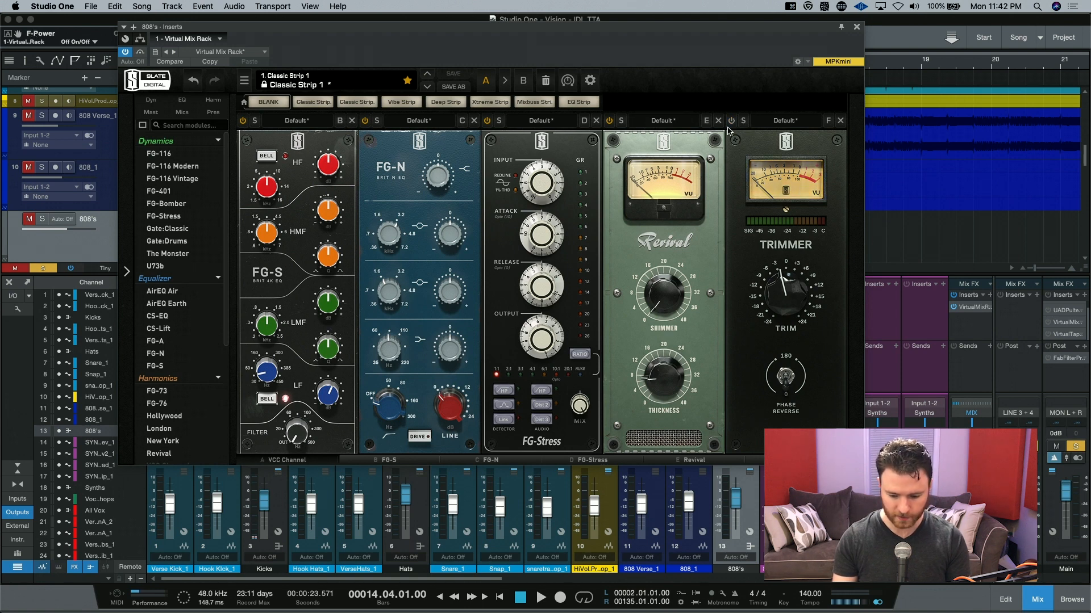
{"action": "left_click", "coordinate": [608, 122]}
{"action": "left_click", "coordinate": [487, 121]}
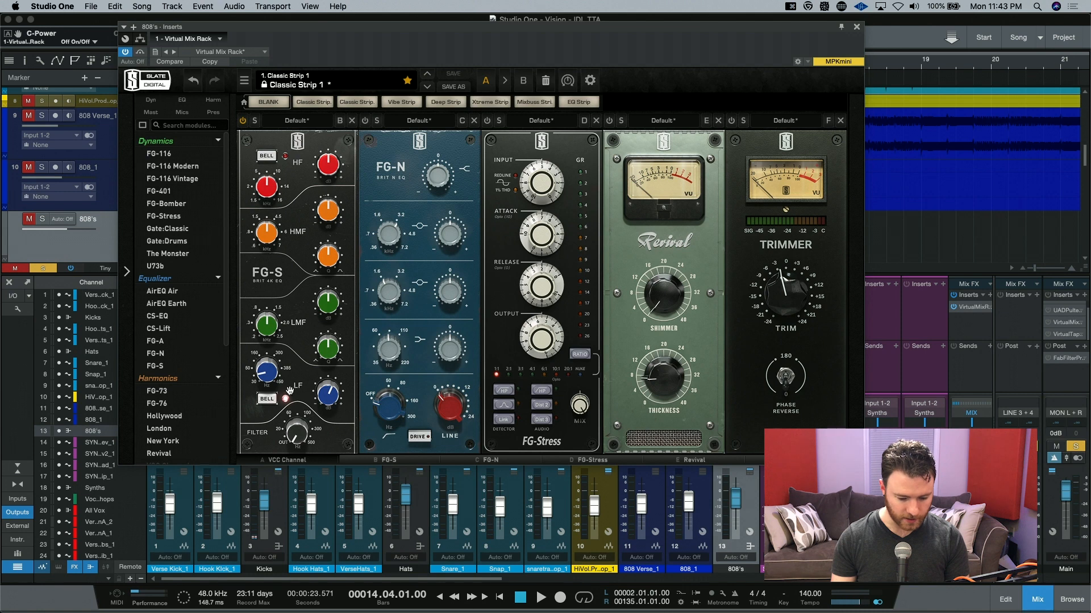
- Check the FG-S low-frequency band and compare the soloed 808s without and with FG-S, leaving it switched on
{"action": "left_click", "coordinate": [264, 371]}
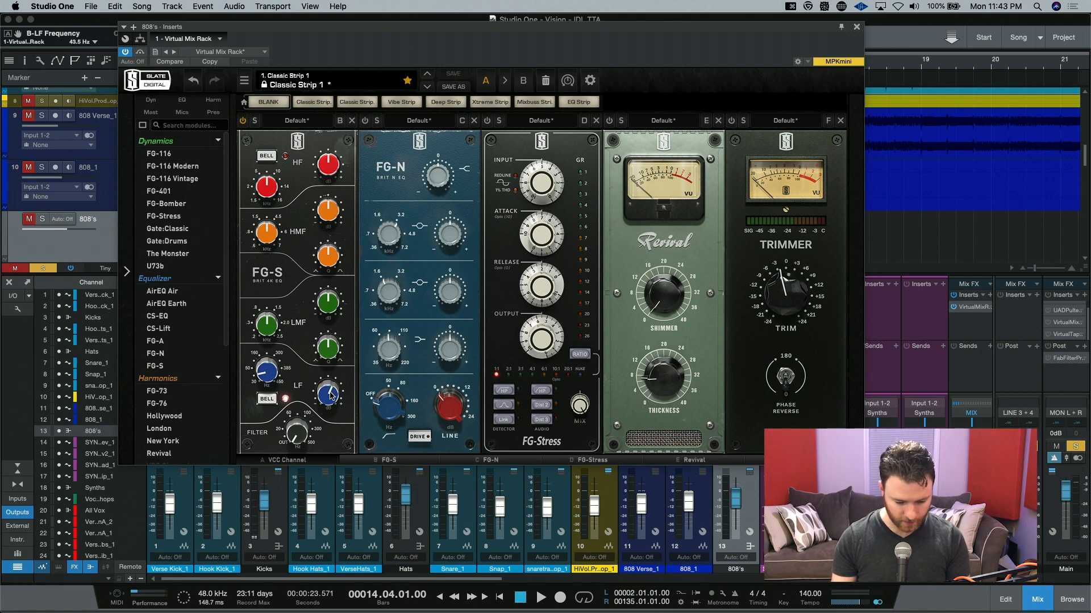
{"action": "mouse_move", "coordinate": [332, 396]}
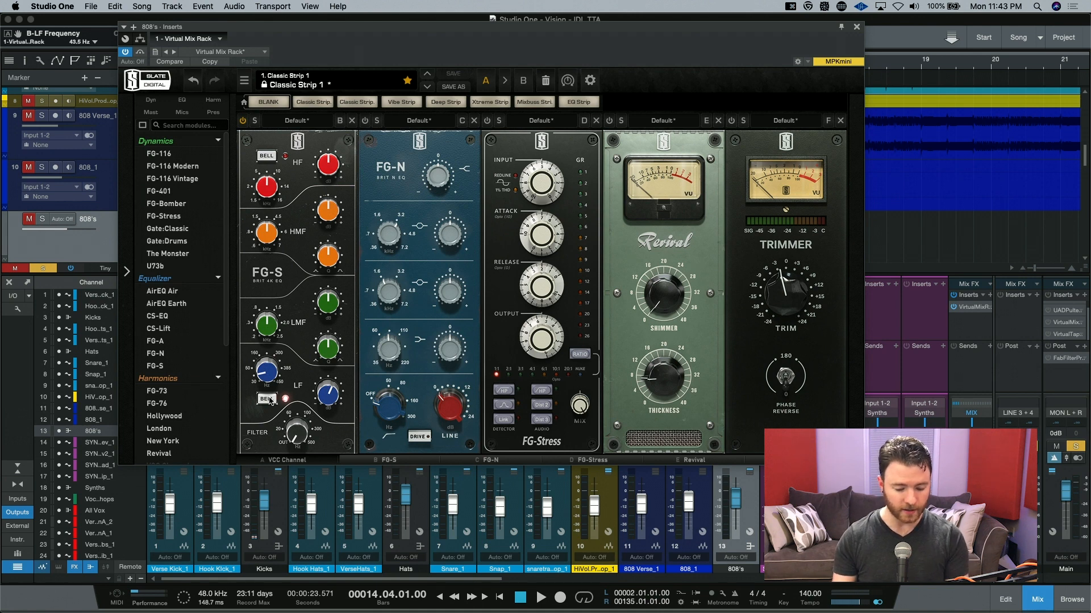
{"action": "left_click", "coordinate": [243, 121]}
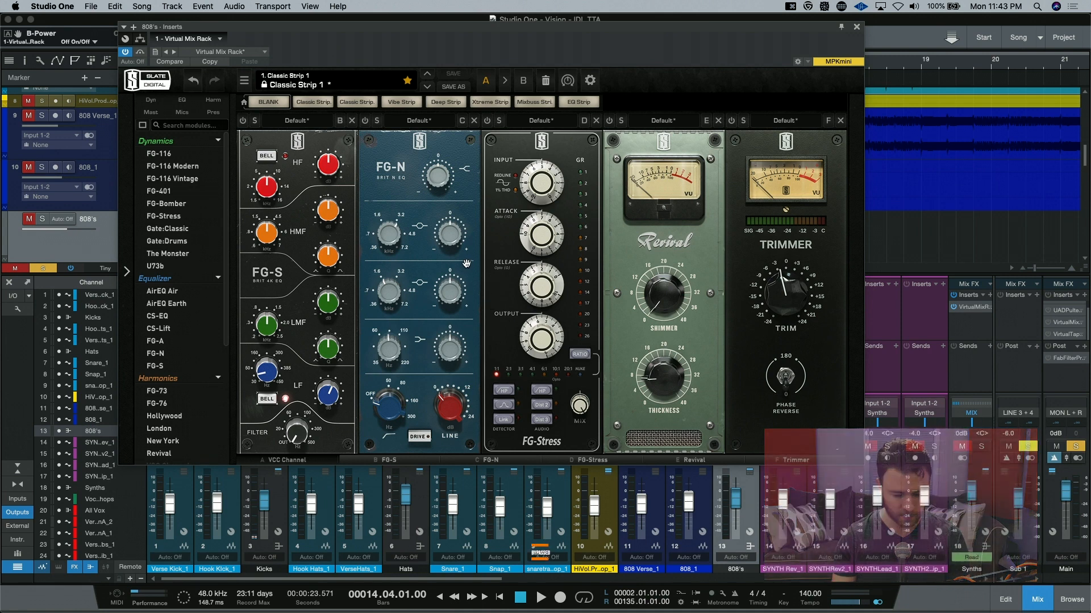
{"action": "key", "text": "space"}
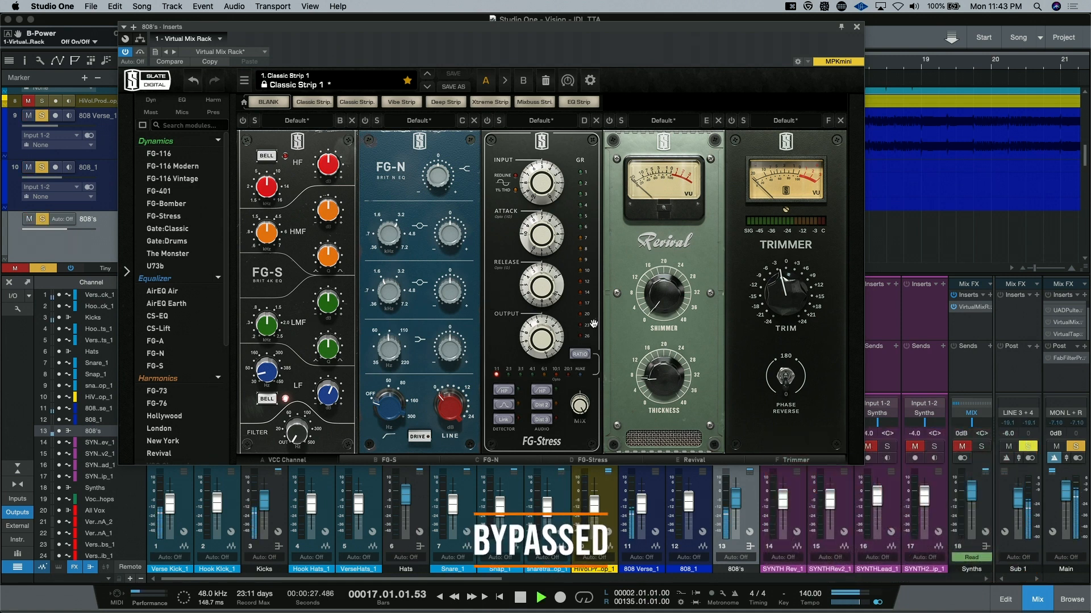
{"action": "key", "text": "space"}
{"action": "left_click", "coordinate": [243, 121]}
{"action": "key", "text": "space"}
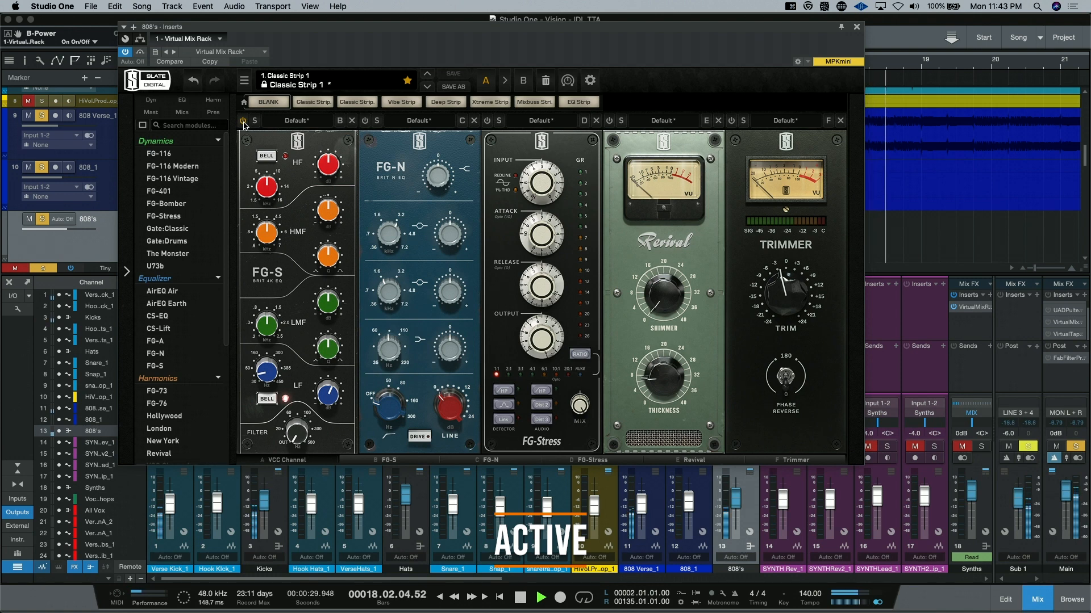
{"action": "key", "text": "space"}
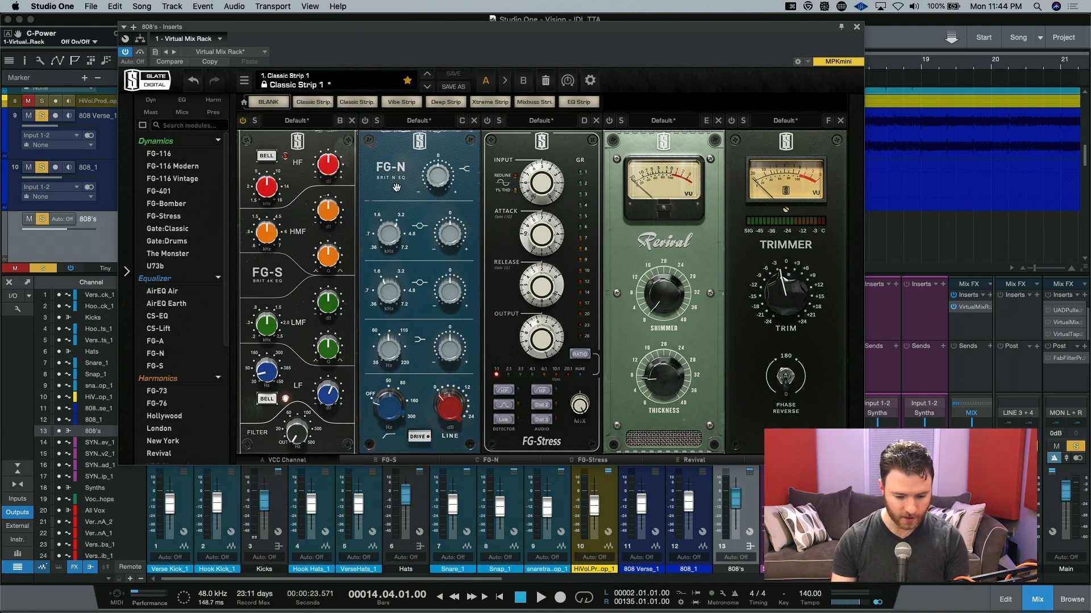
- Switch on the FG-N EQ module for the 808s during playback to compare the sound with and without it
{"action": "left_click", "coordinate": [365, 121]}
{"action": "key", "text": "space"}
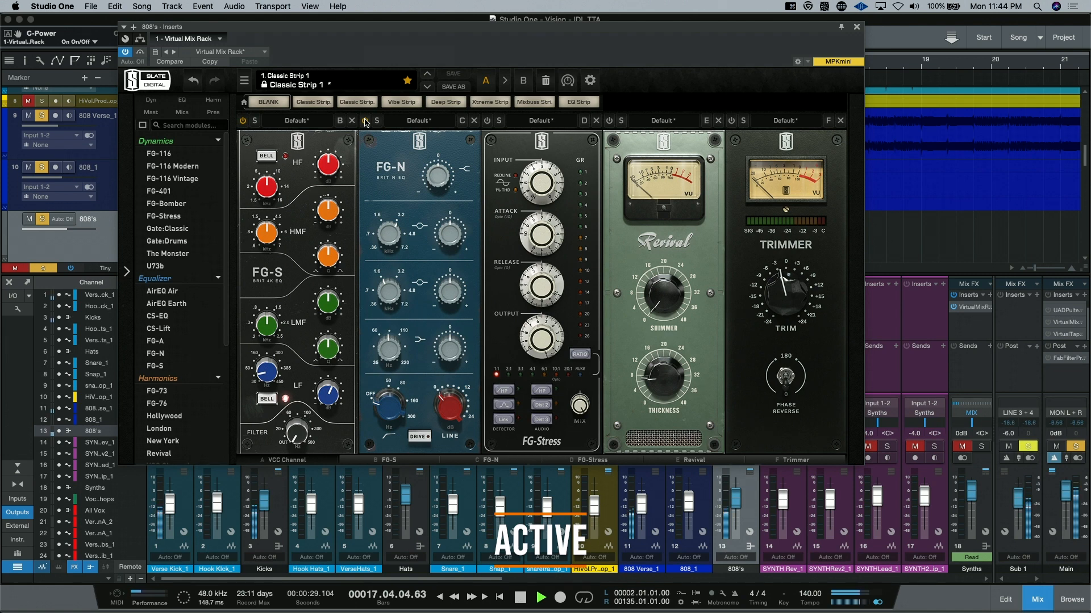
{"action": "key", "text": "space"}
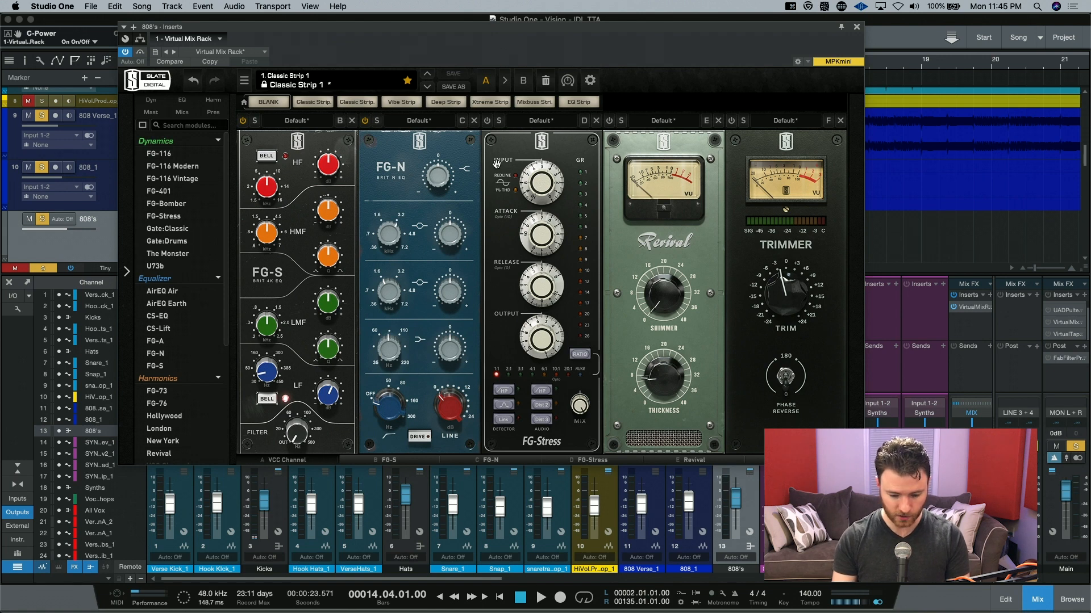
- Play the 808s with the FG-Stress compressor bypassed and toggle its power to compare
{"action": "left_click", "coordinate": [486, 120]}
{"action": "key", "text": "space"}
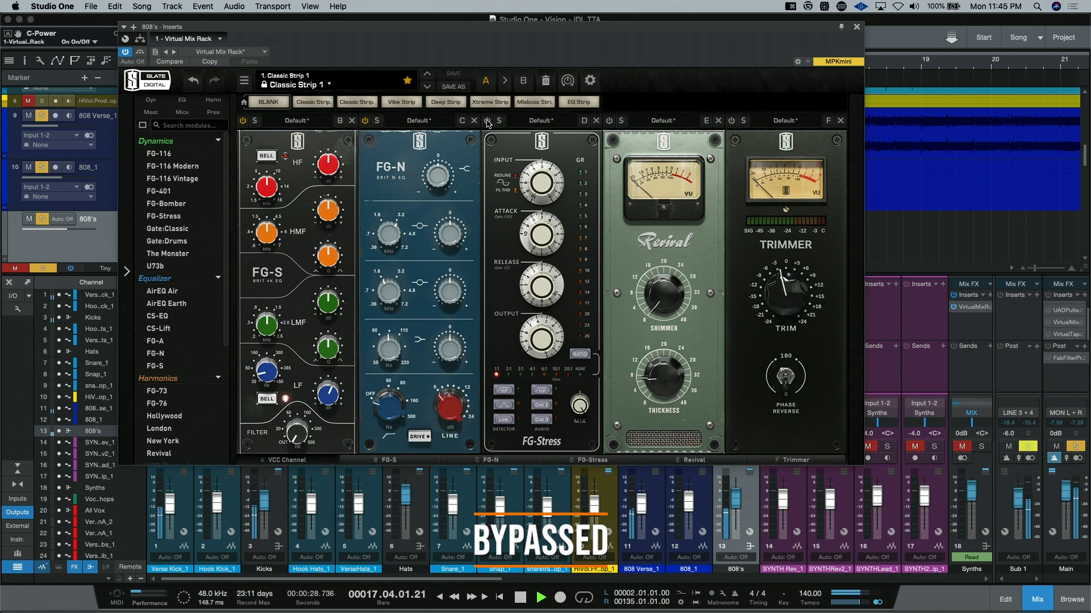
{"action": "key", "text": "space"}
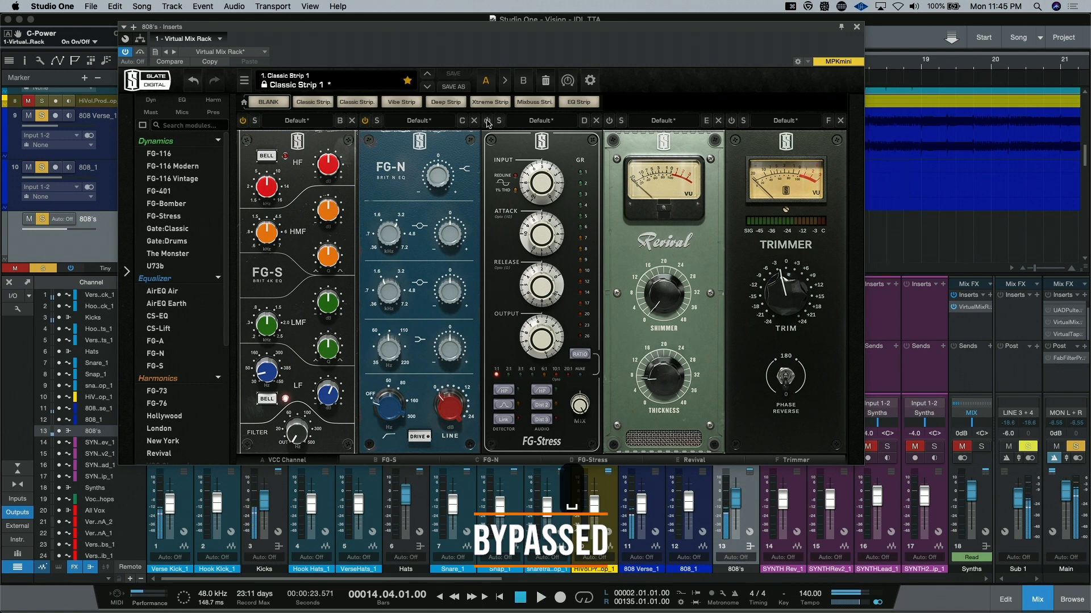
{"action": "left_click", "coordinate": [487, 121]}
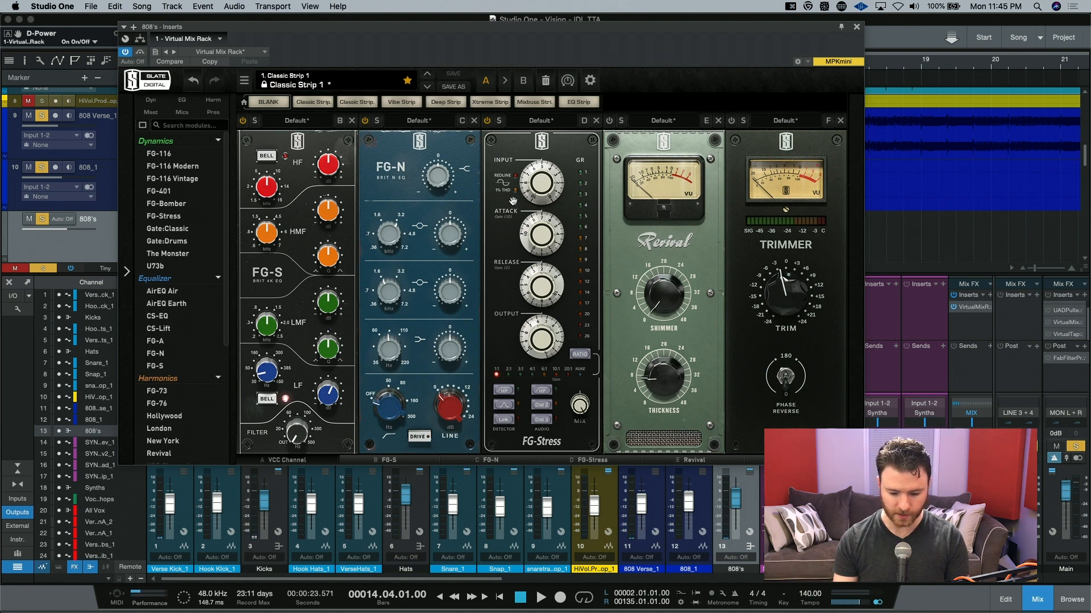
- Replay the soloed 808s and switch on the Revival module during playback to compare the sound without and with it
{"action": "key", "text": "space"}
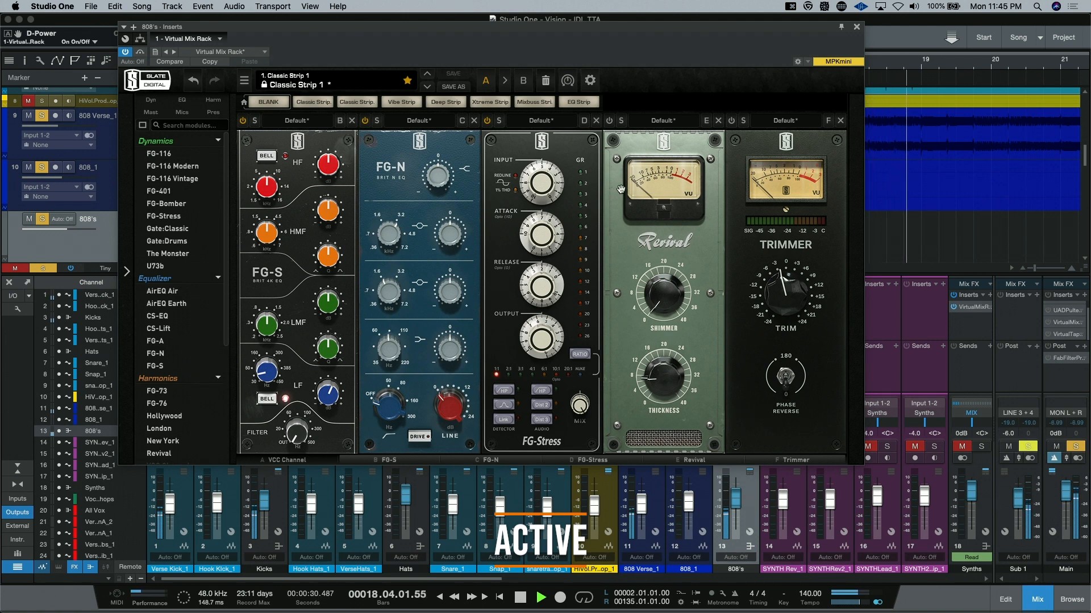
{"action": "key", "text": "space"}
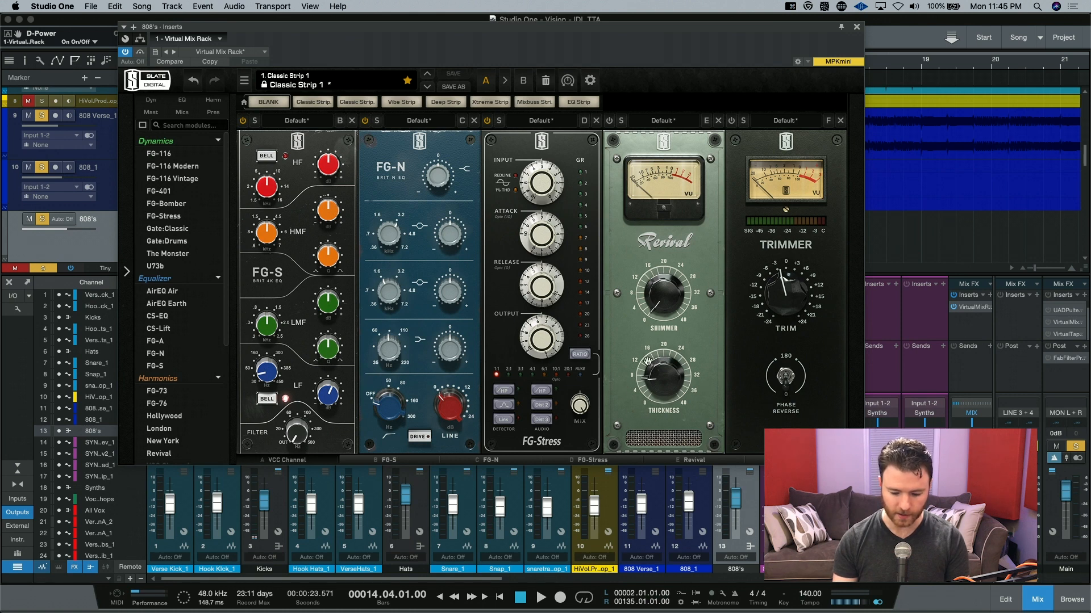
{"action": "key", "text": "space"}
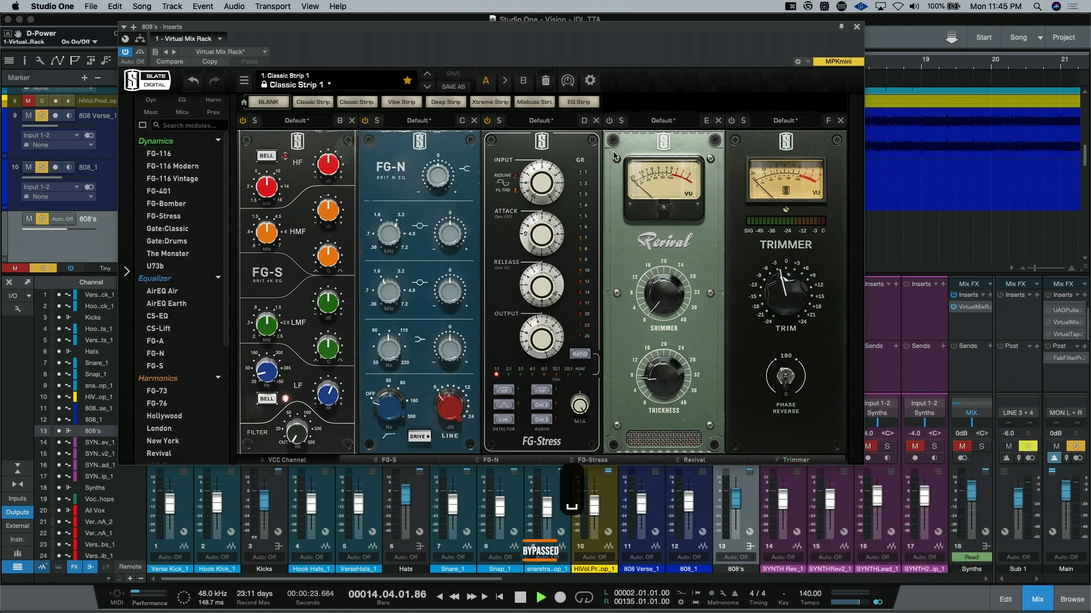
{"action": "left_click", "coordinate": [609, 121]}
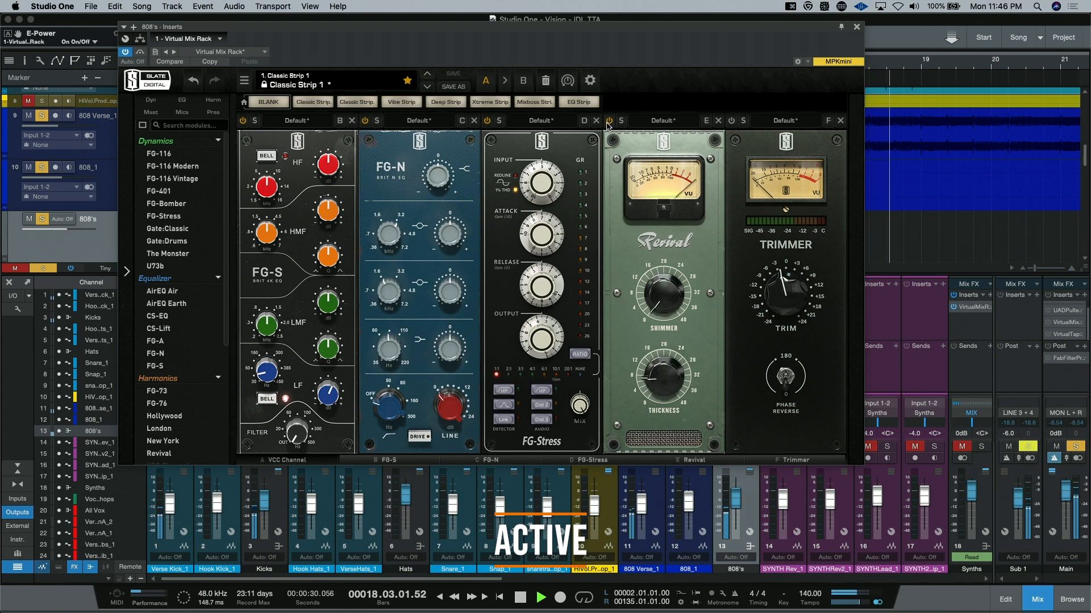
{"action": "key", "text": "space"}
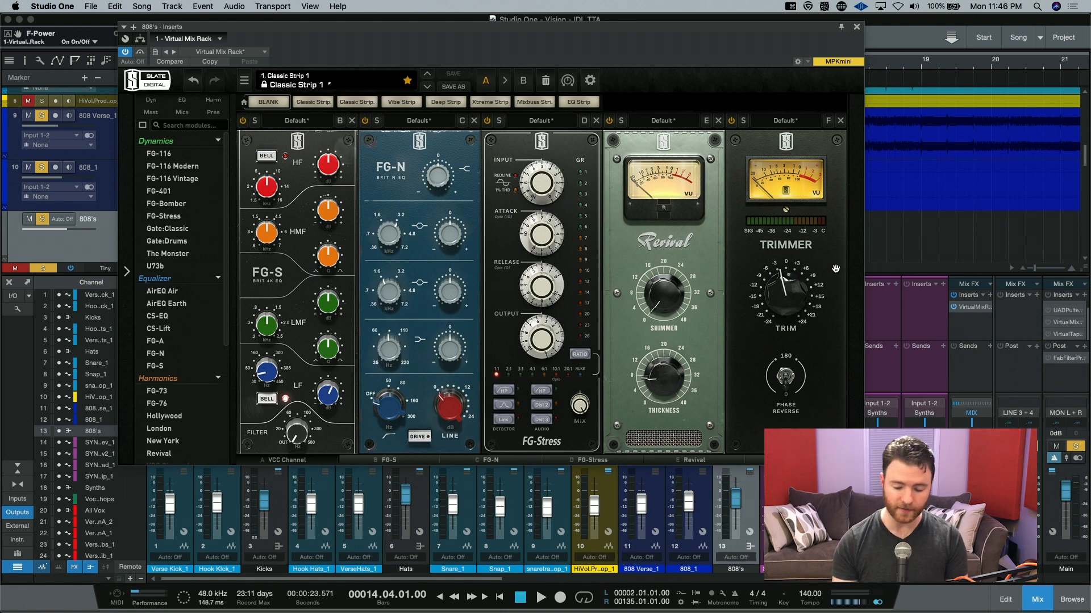
- Play the soloed 808s and switch the Trimmer module off and back on to compare the level
{"action": "key", "text": "space"}
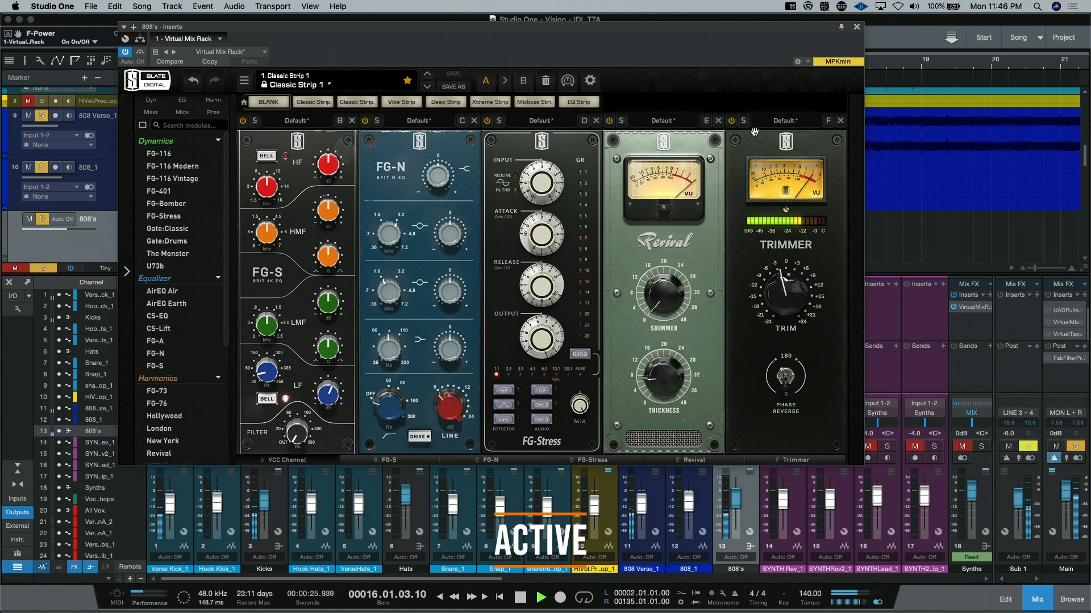
{"action": "left_click", "coordinate": [731, 121]}
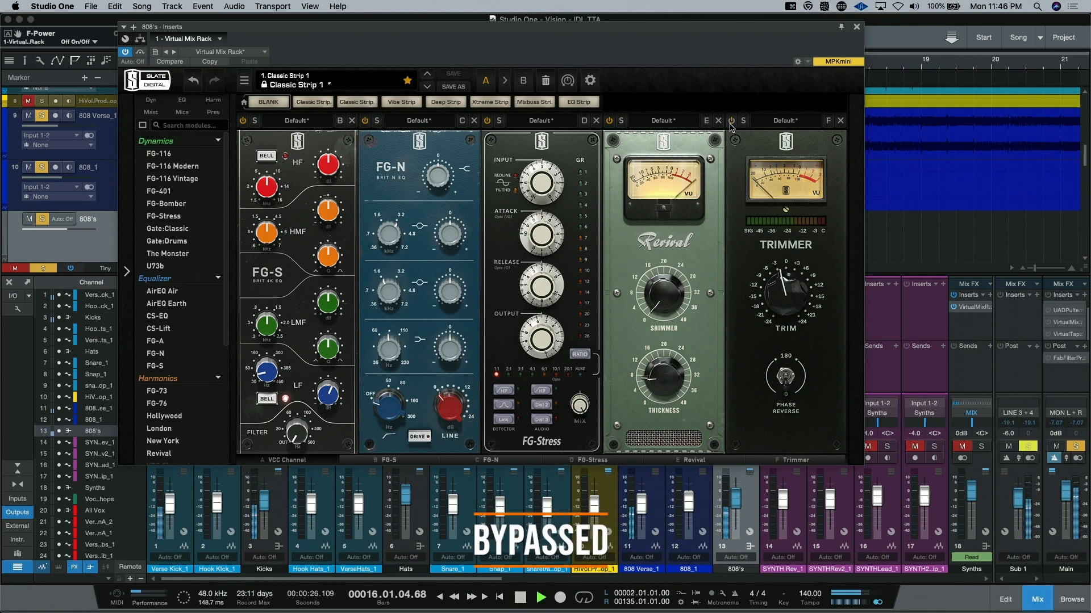
{"action": "left_click", "coordinate": [731, 124]}
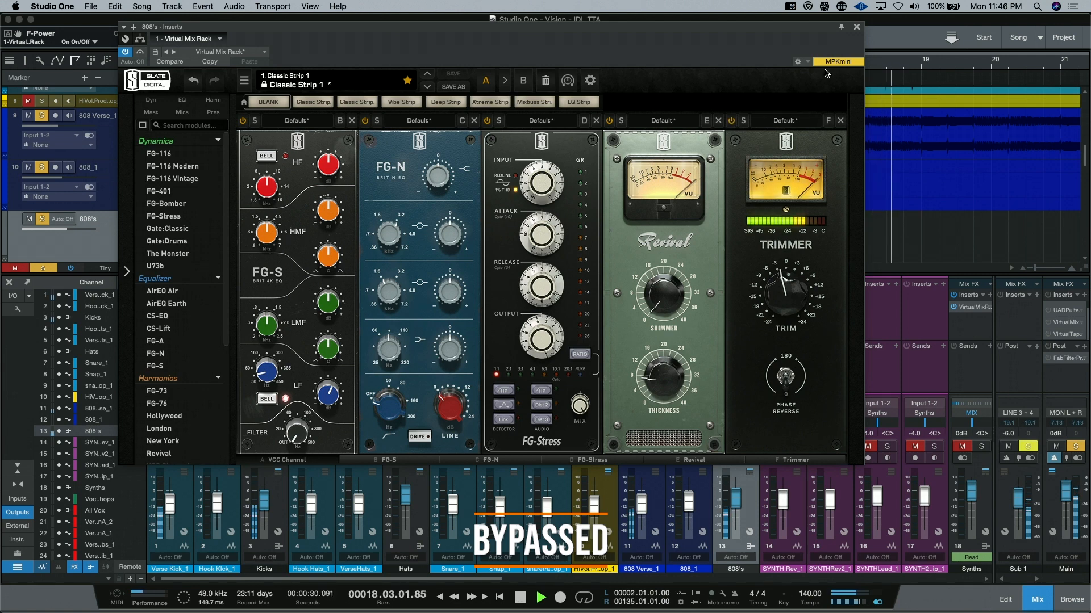
- Stop playback, close the 808's Virtual Mix Rack and clear the solo on all channels
{"action": "key", "text": "space"}
{"action": "left_click", "coordinate": [855, 29]}
{"action": "key", "text": "shift+super+s"}
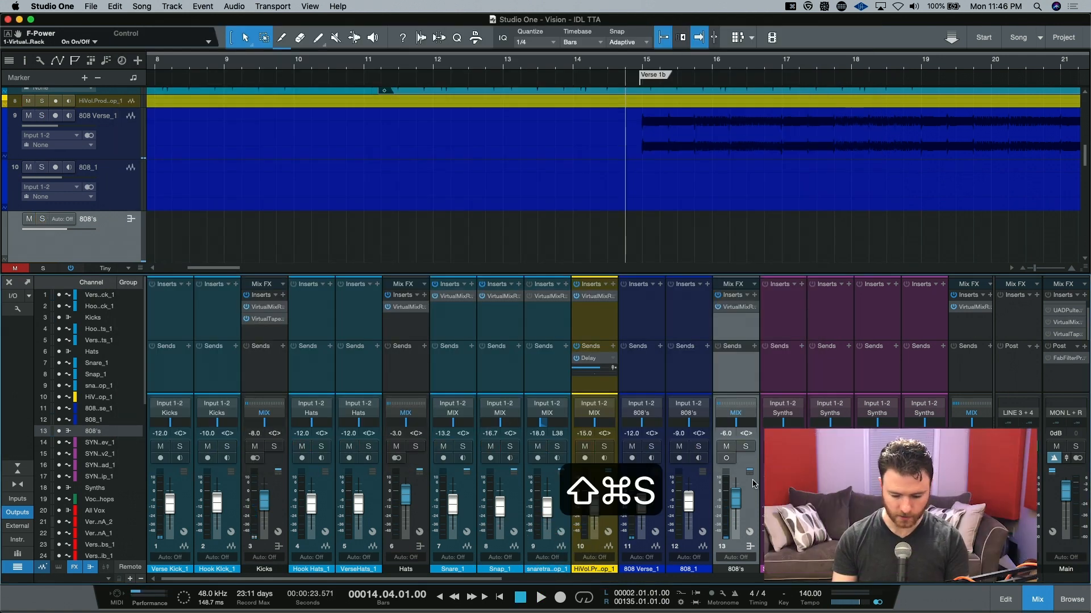
- Play the full mix and mute the All Vox bus to hear the instrumental, then stop playback
{"action": "key", "text": "space"}
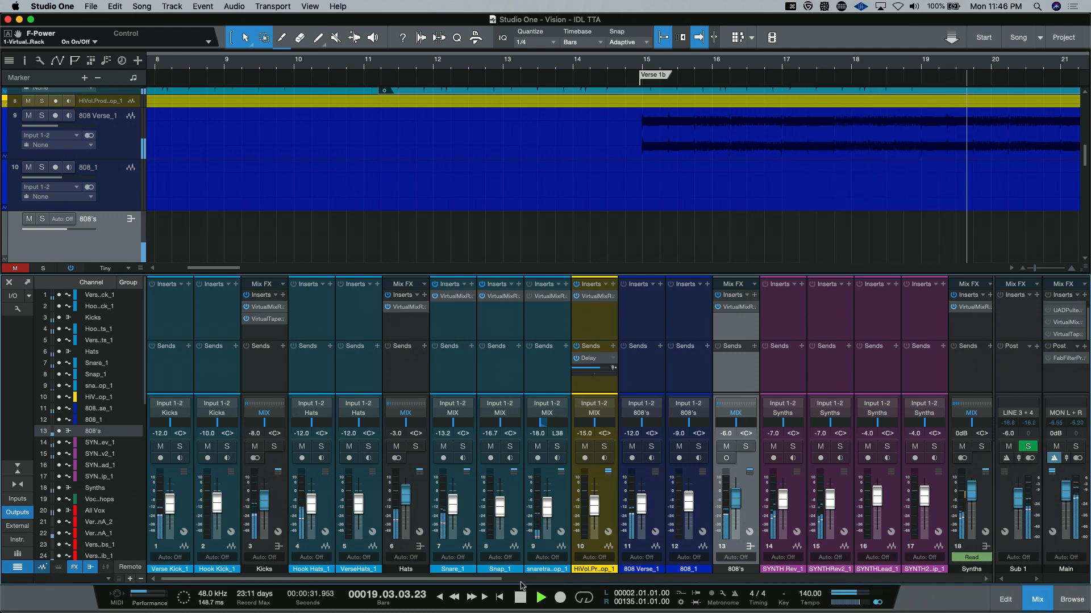
{"action": "left_click_drag", "start_coordinate": [501, 584], "coordinate": [543, 584]}
{"action": "left_click", "coordinate": [943, 446]}
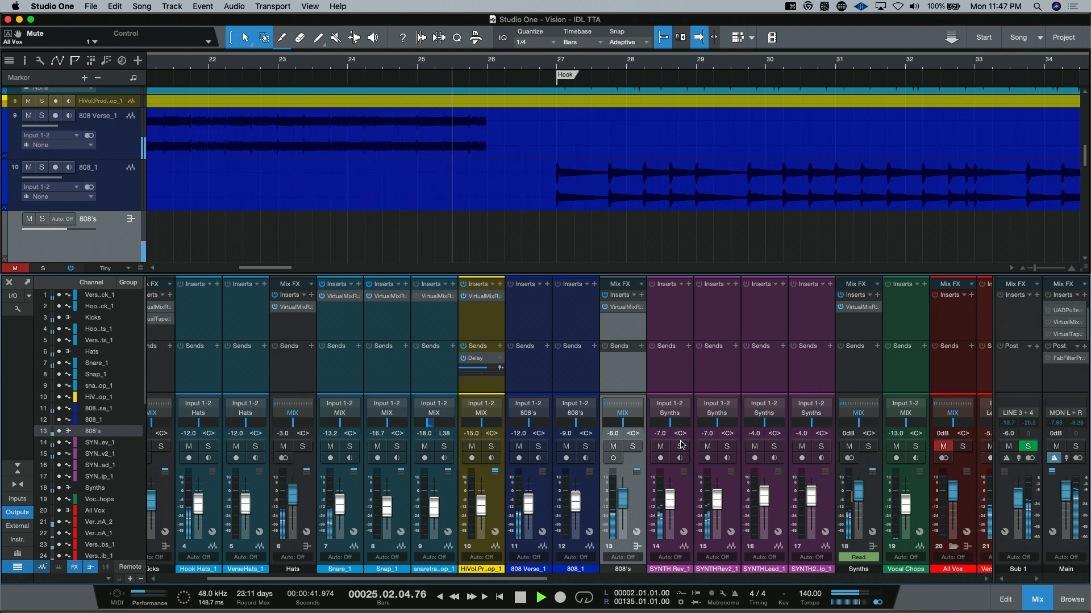
{"action": "key", "text": "space"}
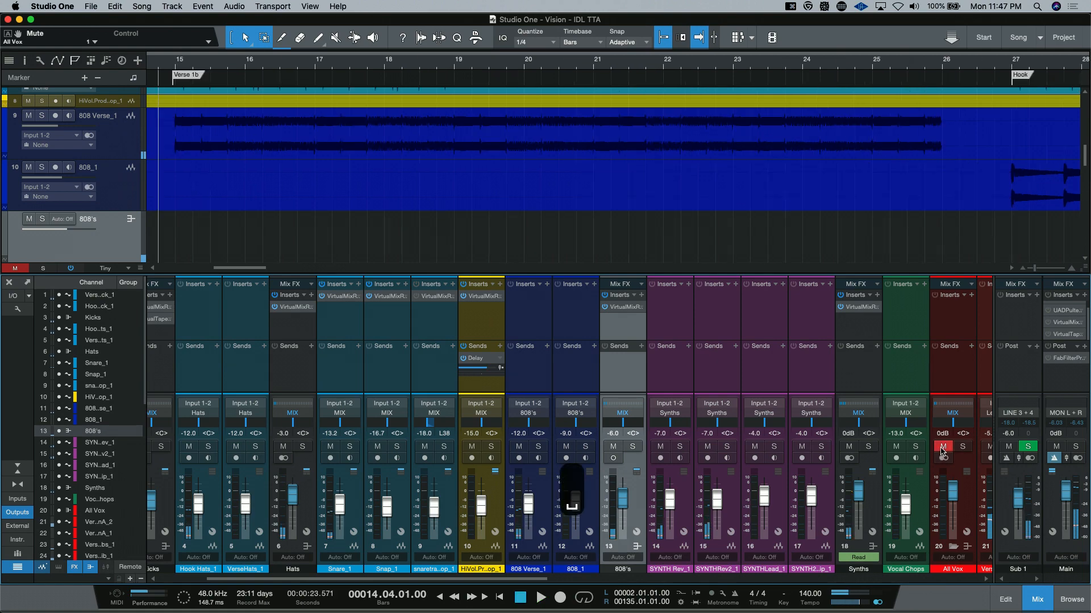